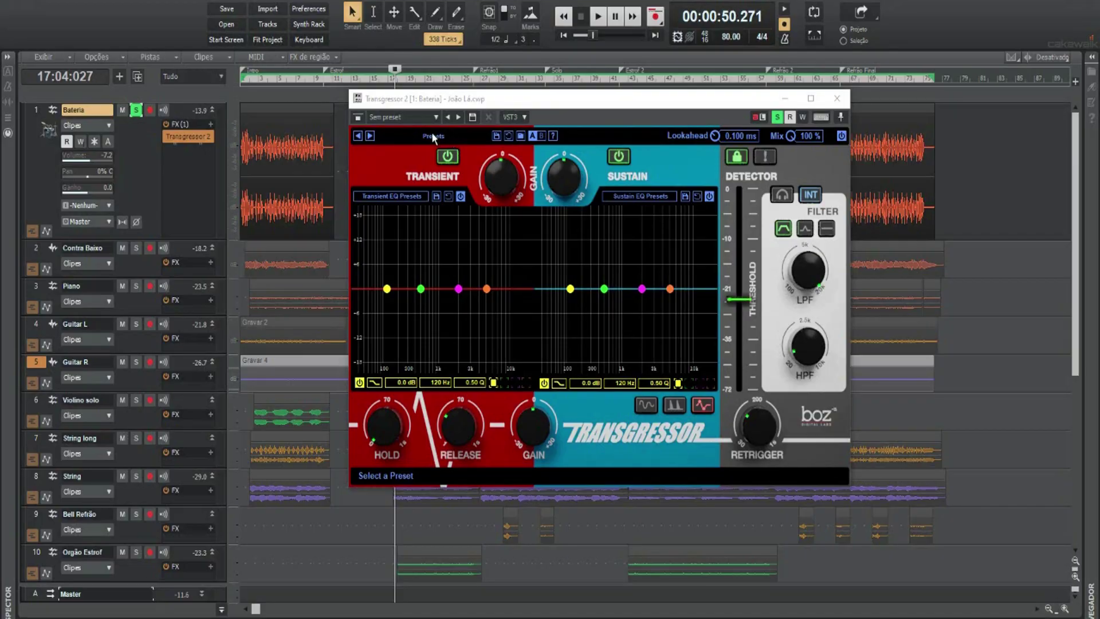
Step: Browse the Kick, Snare and Toms preset categories of the Transgressor 2 plug-in without loading a preset
click(434, 137)
mouse_move(412, 151)
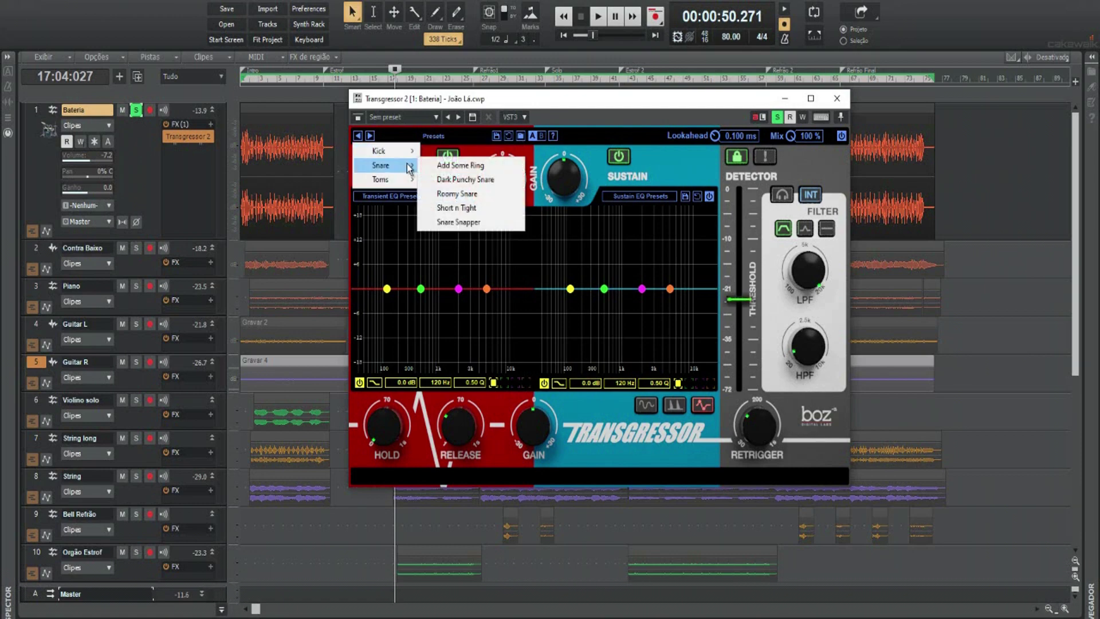
click(595, 97)
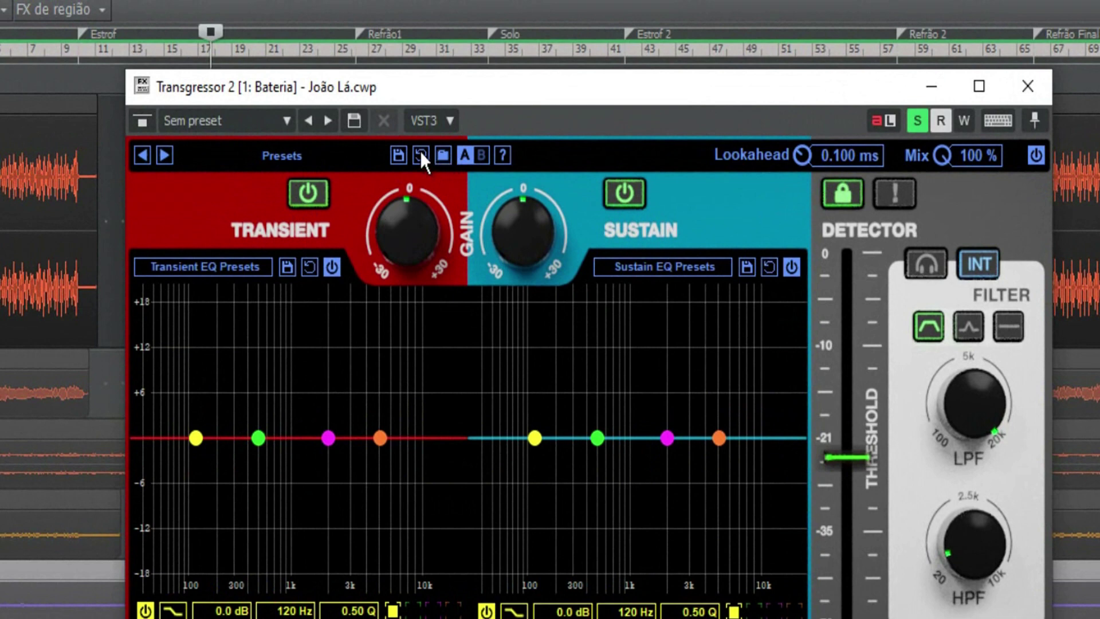
Step: Try transient EQ boosts of about 5.8 dB at 1776 Hz and 7.4 dB at 4823 Hz, resetting each one
drag(331, 441, 323, 396)
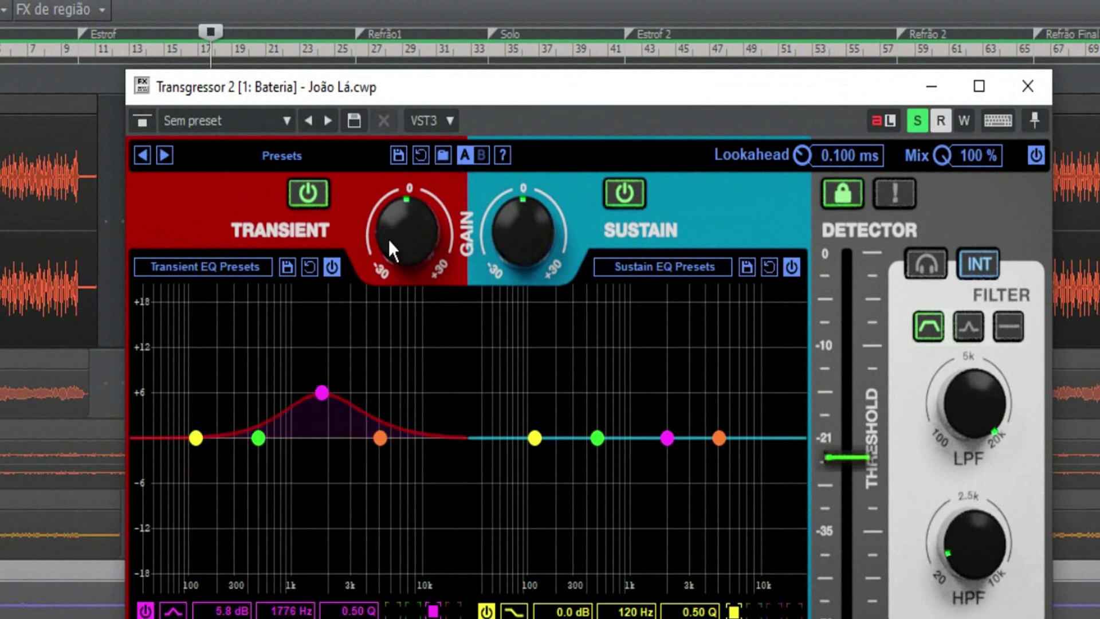
click(418, 156)
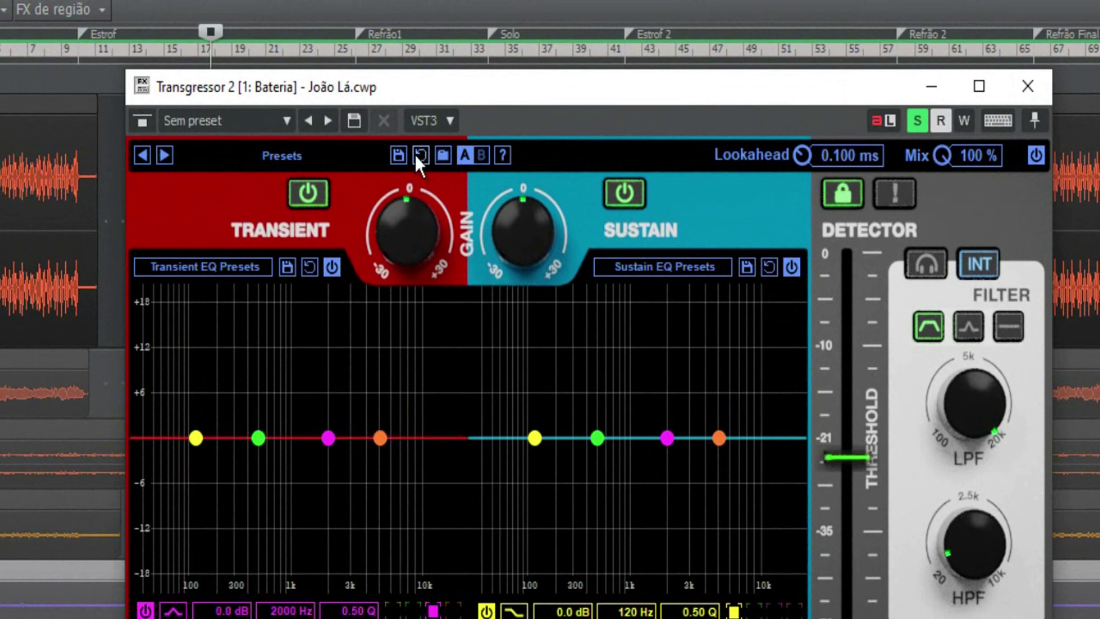
click(444, 155)
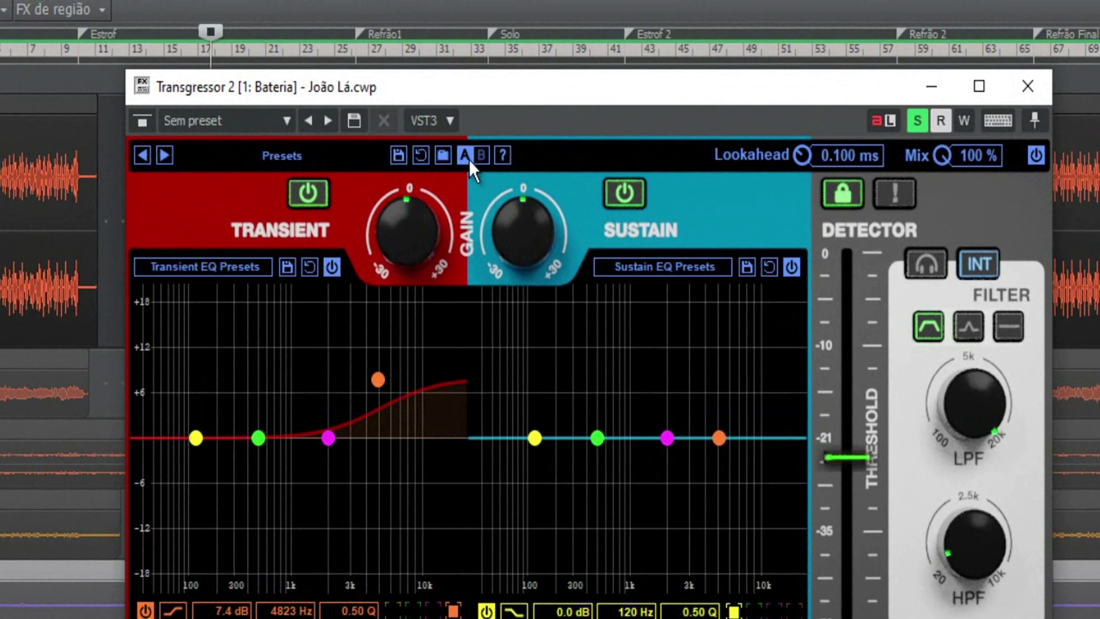
double_click(377, 383)
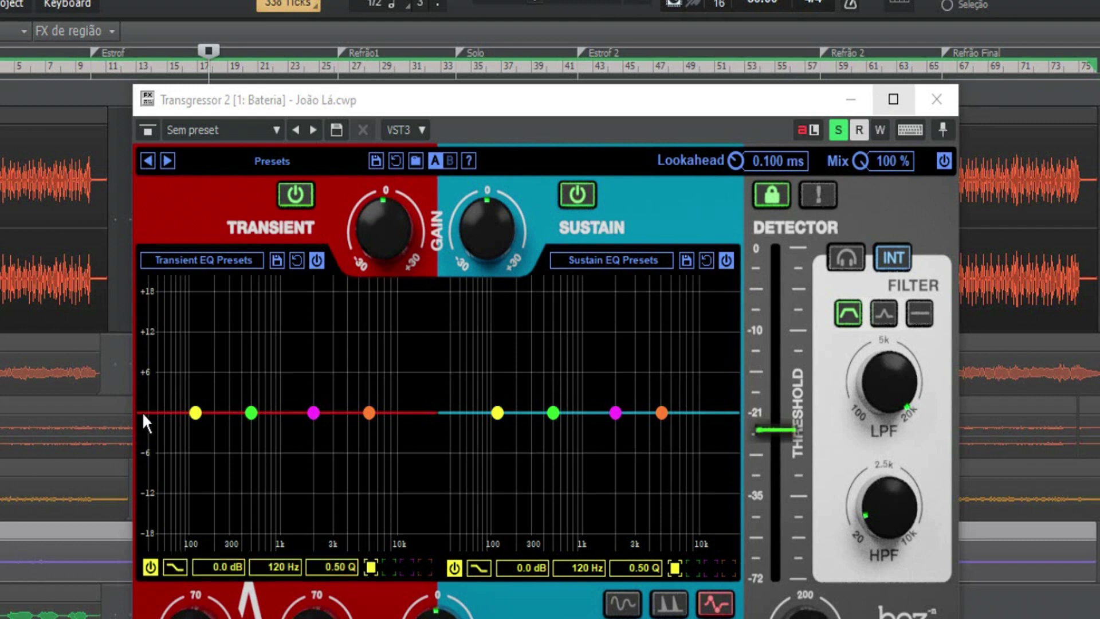
Step: Examine the gain, frequency and Q settings of individual bands in the transient and sustain EQs
click(314, 413)
click(552, 414)
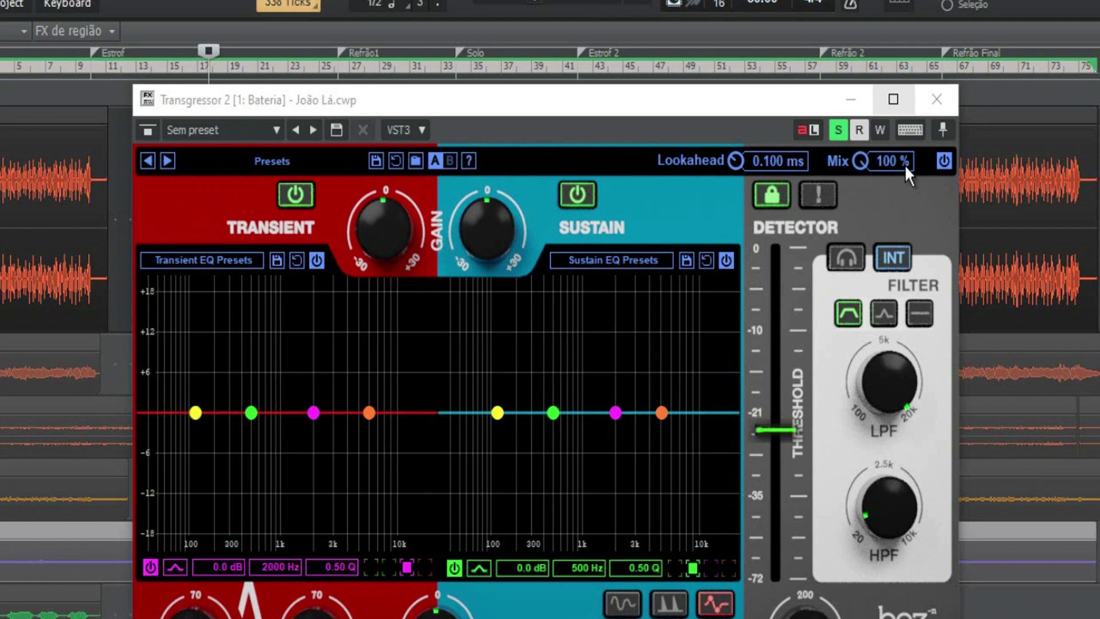
click(902, 164)
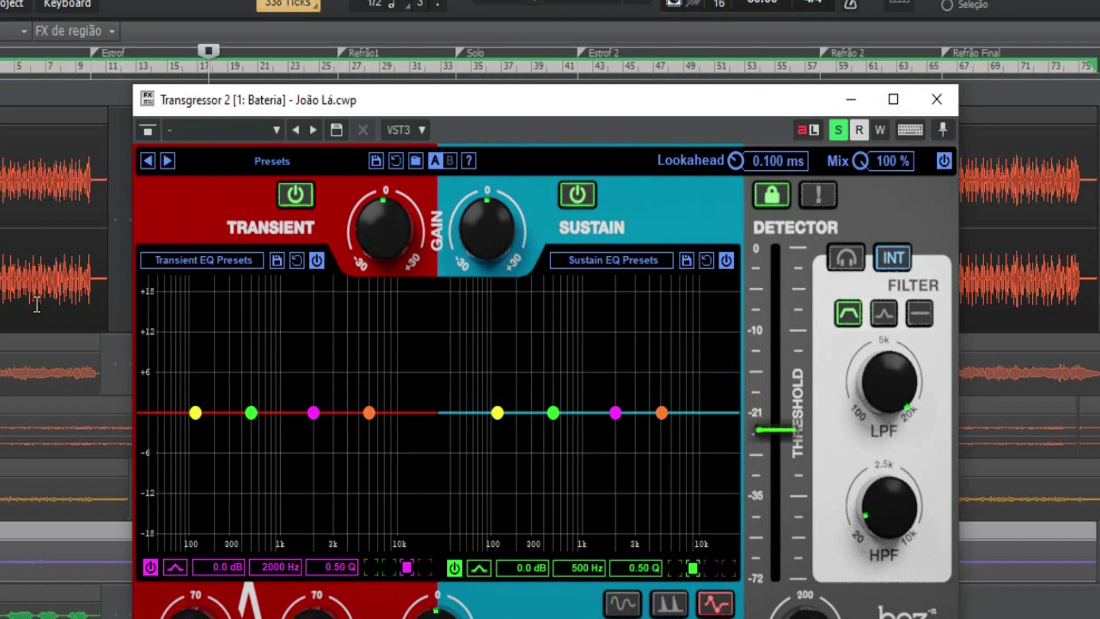
click(251, 413)
click(615, 413)
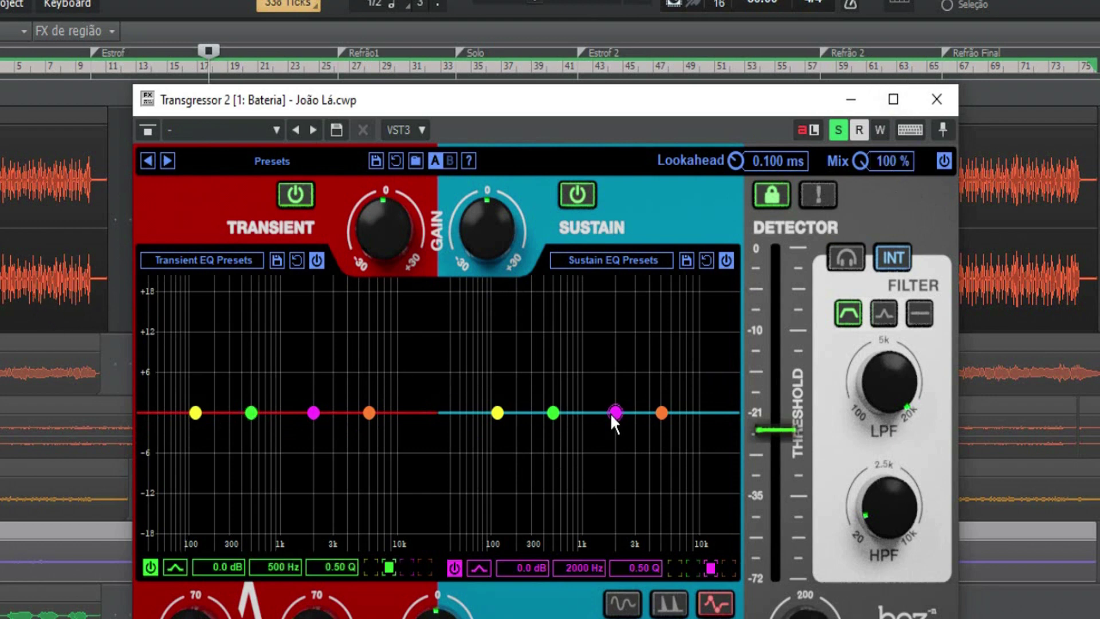
click(553, 413)
click(369, 412)
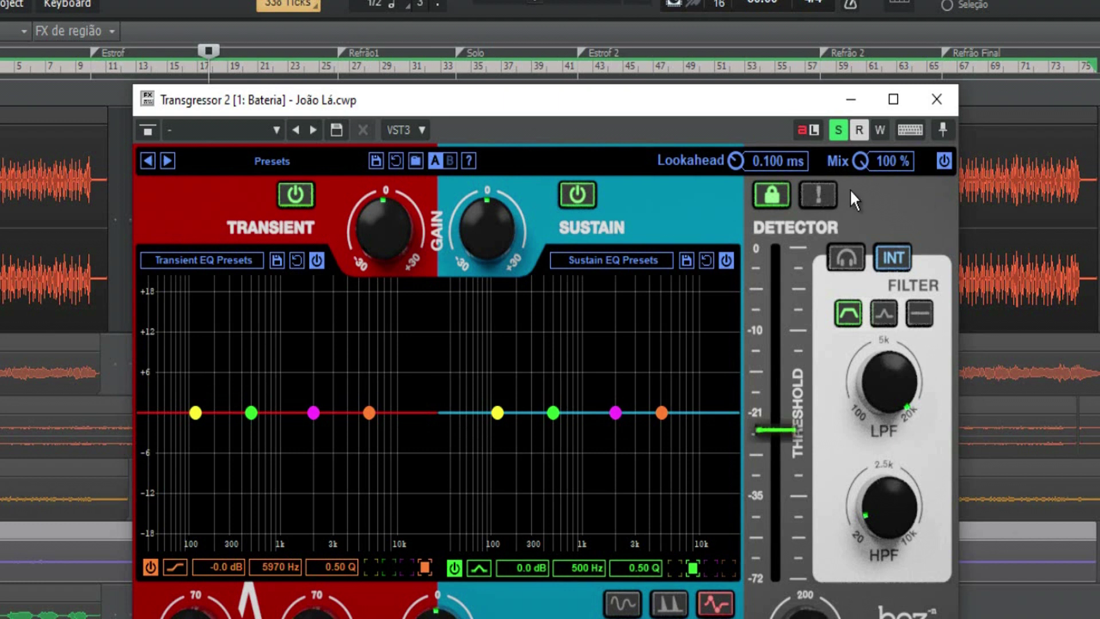
Step: Toggle the whole plug-in off and on twice to demonstrate its bypass
click(948, 165)
click(948, 164)
click(947, 164)
click(948, 164)
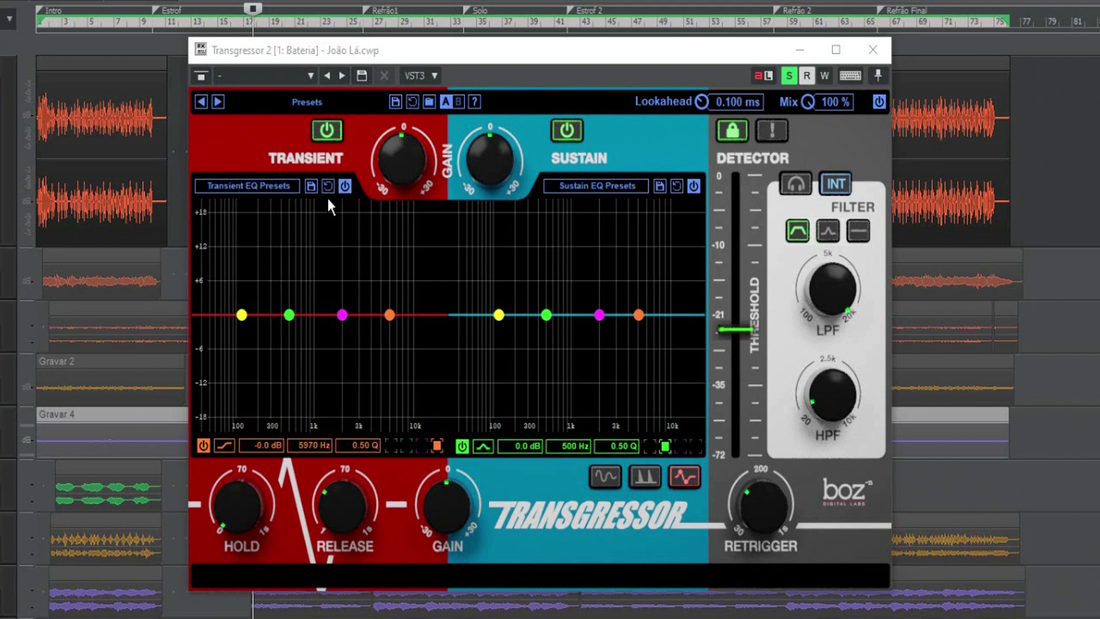
click(647, 137)
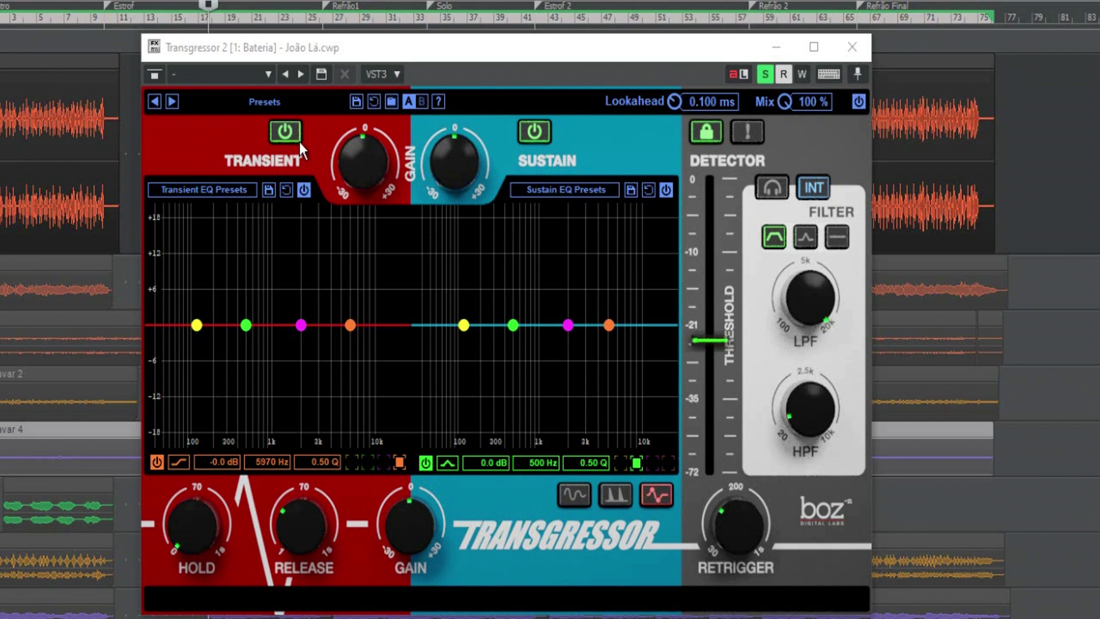
Step: Switch the transient audio off and back on, and do the same with the sustain audio
click(245, 325)
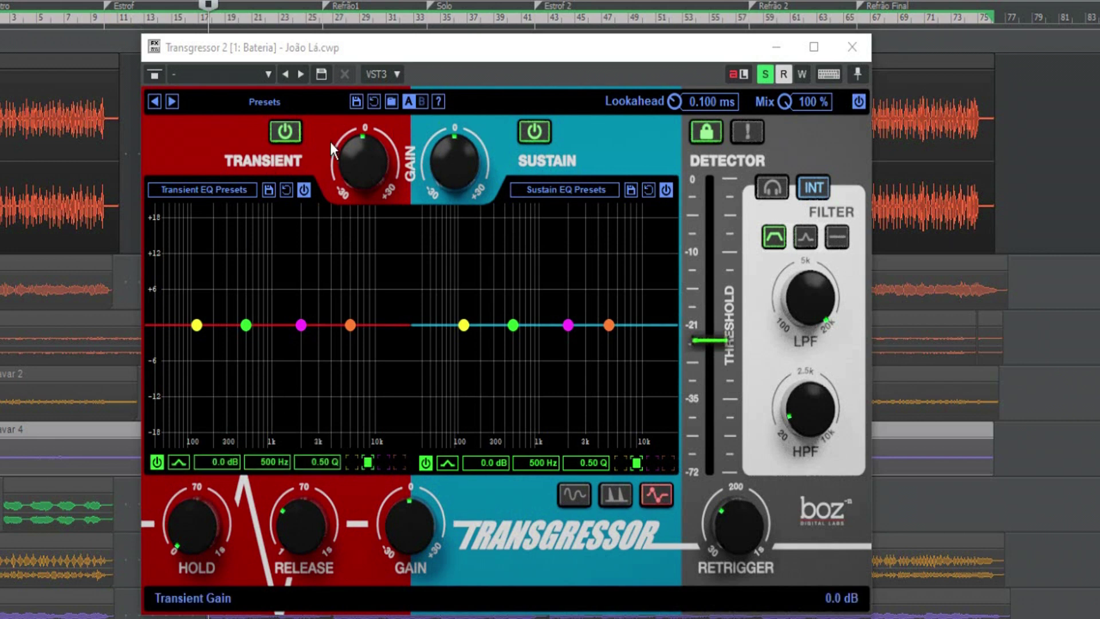
click(286, 131)
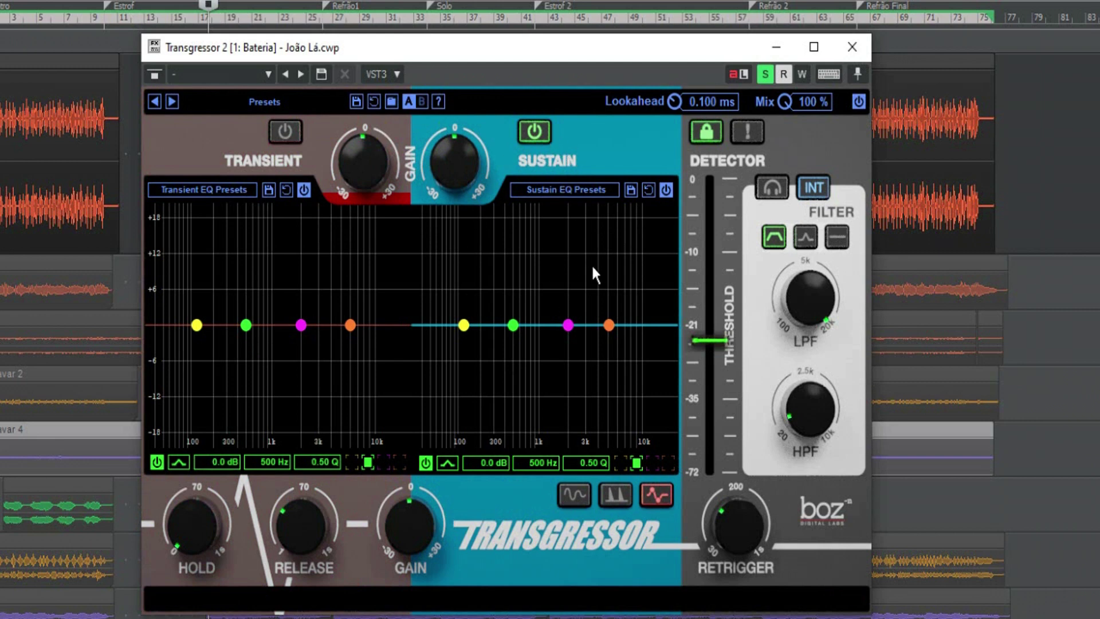
click(289, 135)
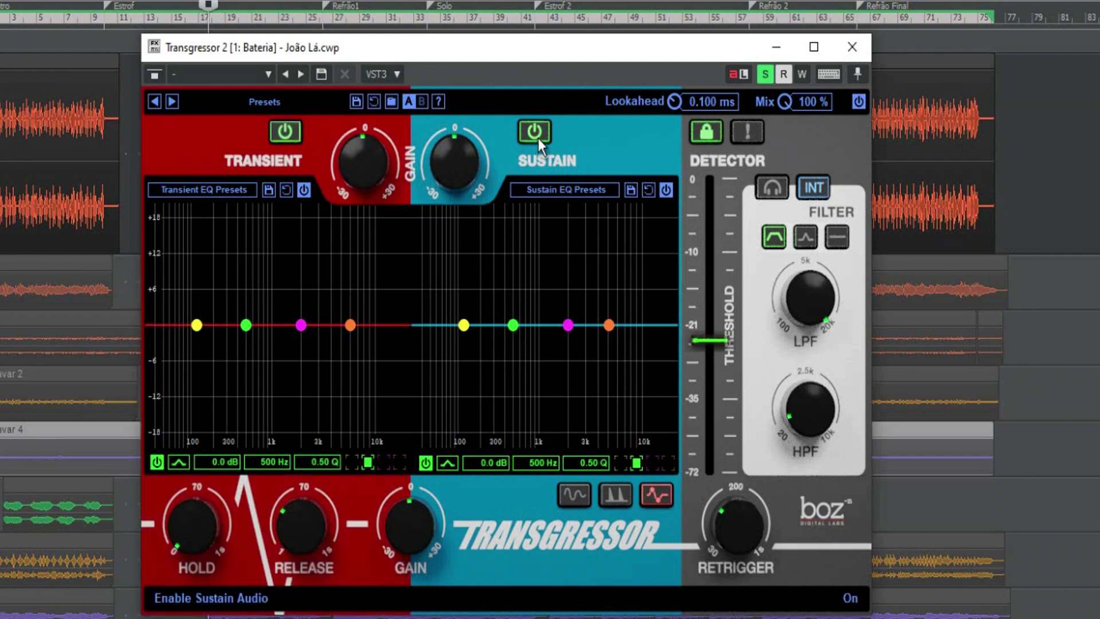
click(538, 139)
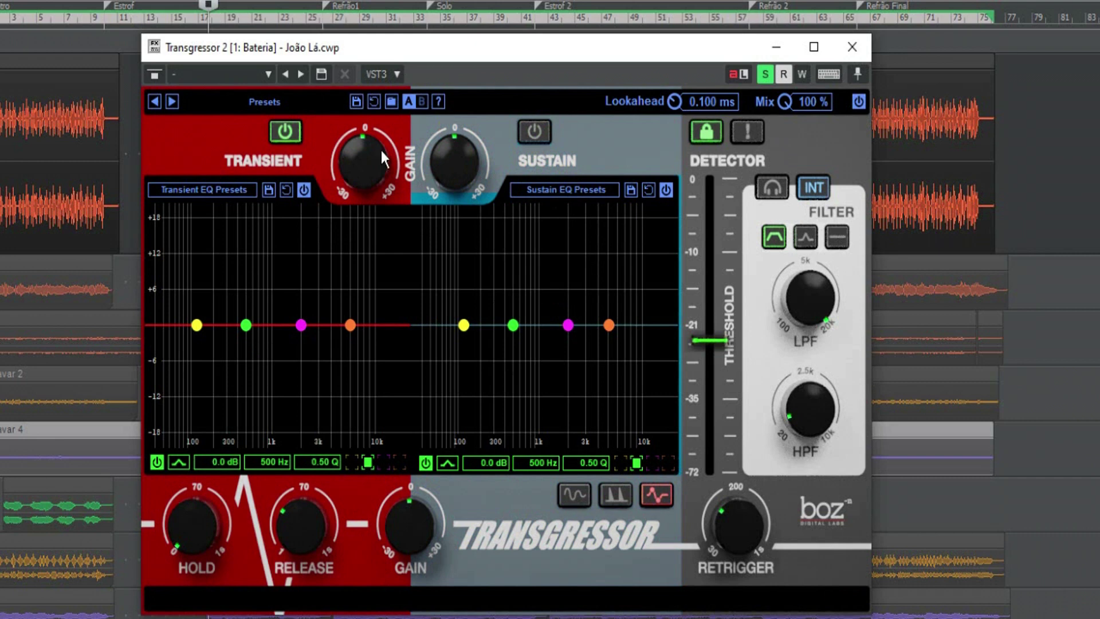
click(535, 137)
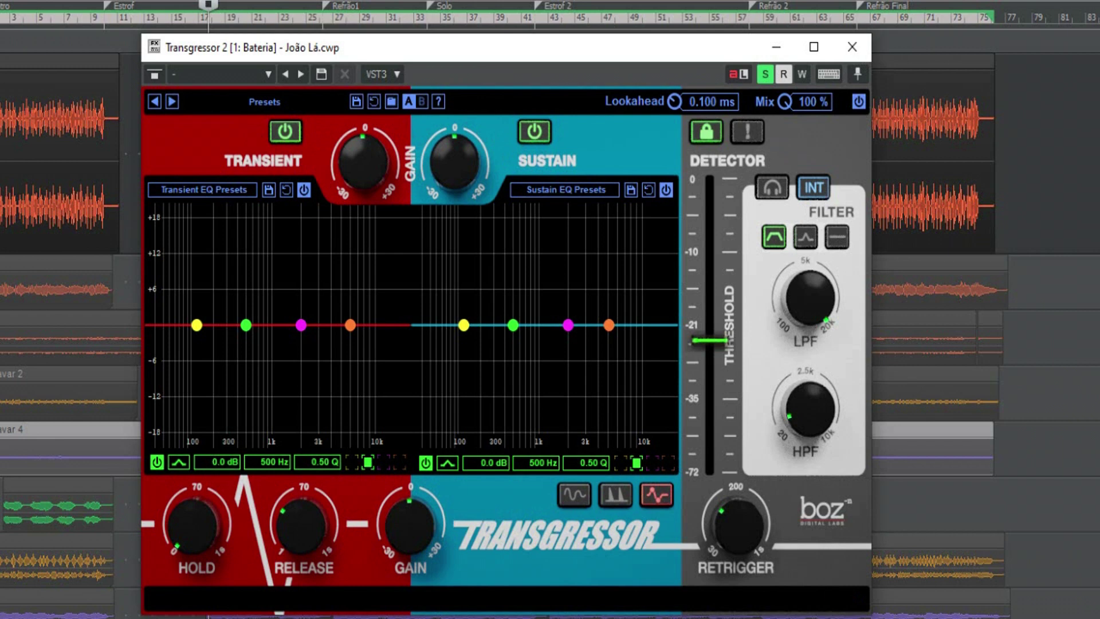
Step: Audition the transient gain at about 16.6 dB during playback and bring it back close to 0 dB
click(350, 325)
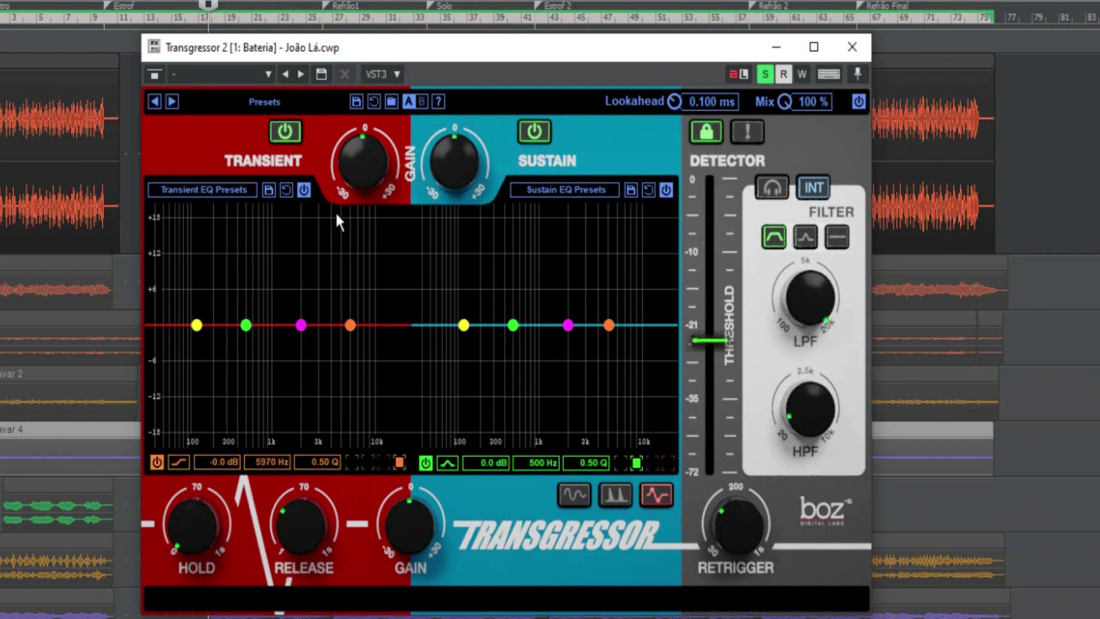
mouse_move(379, 170)
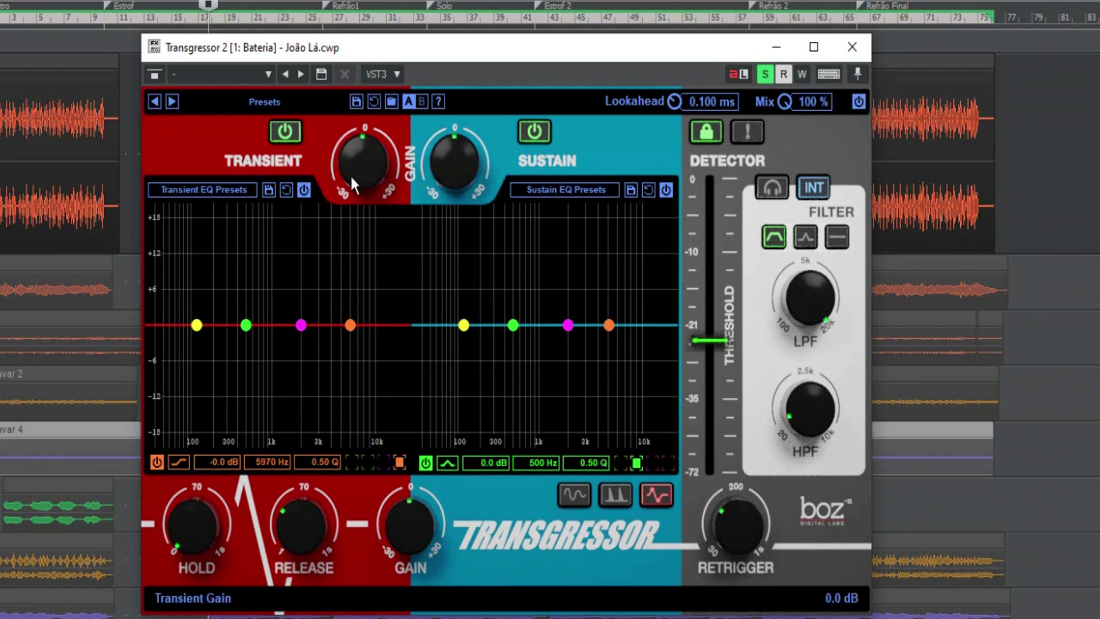
drag(352, 178, 363, 103)
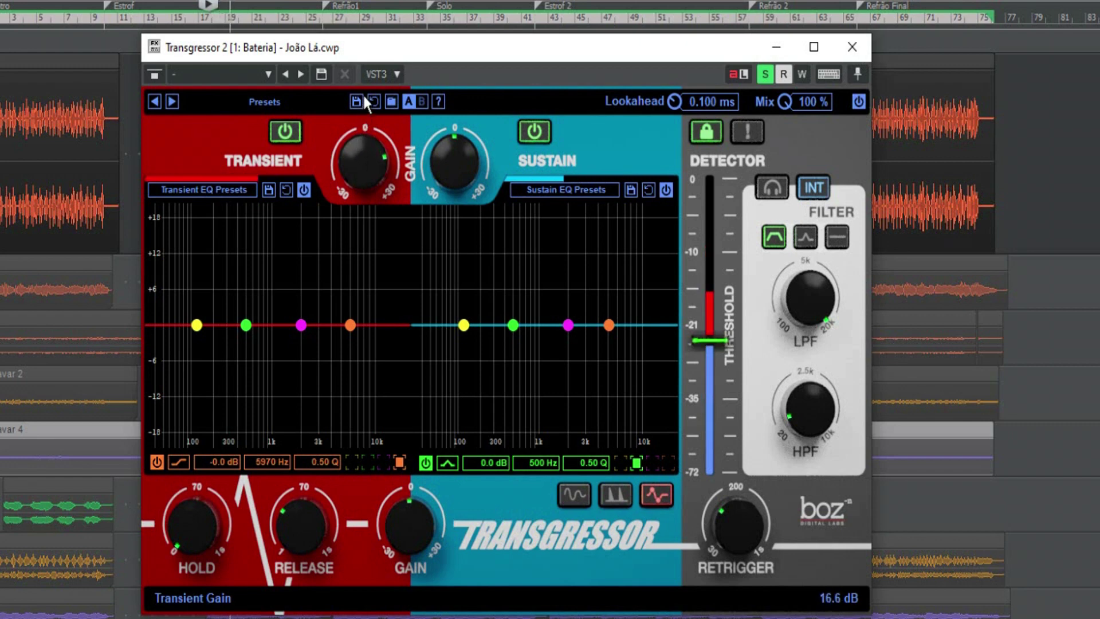
drag(365, 103, 370, 168)
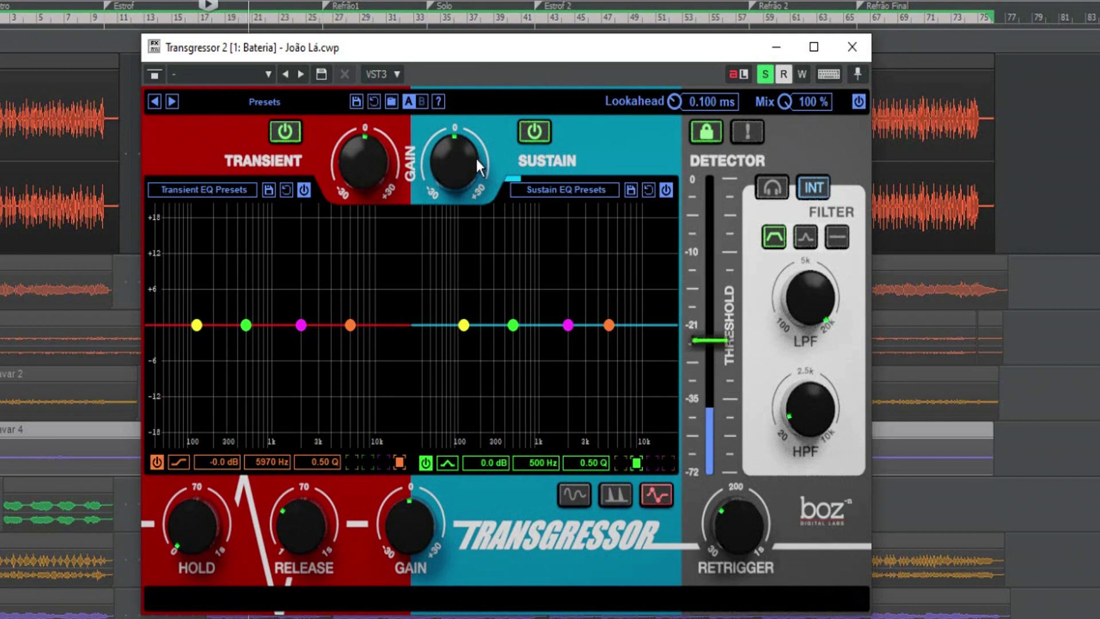
Step: Audition the sustain gain at about 15.8 dB during playback and bring it back close to 0 dB
drag(448, 157, 441, 83)
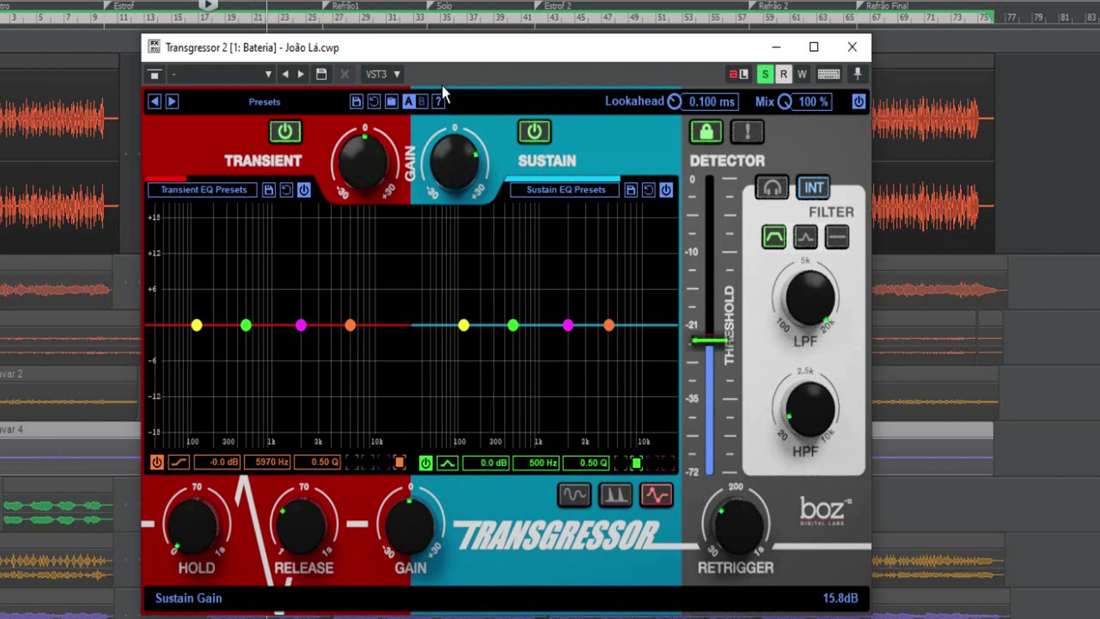
drag(441, 83, 453, 150)
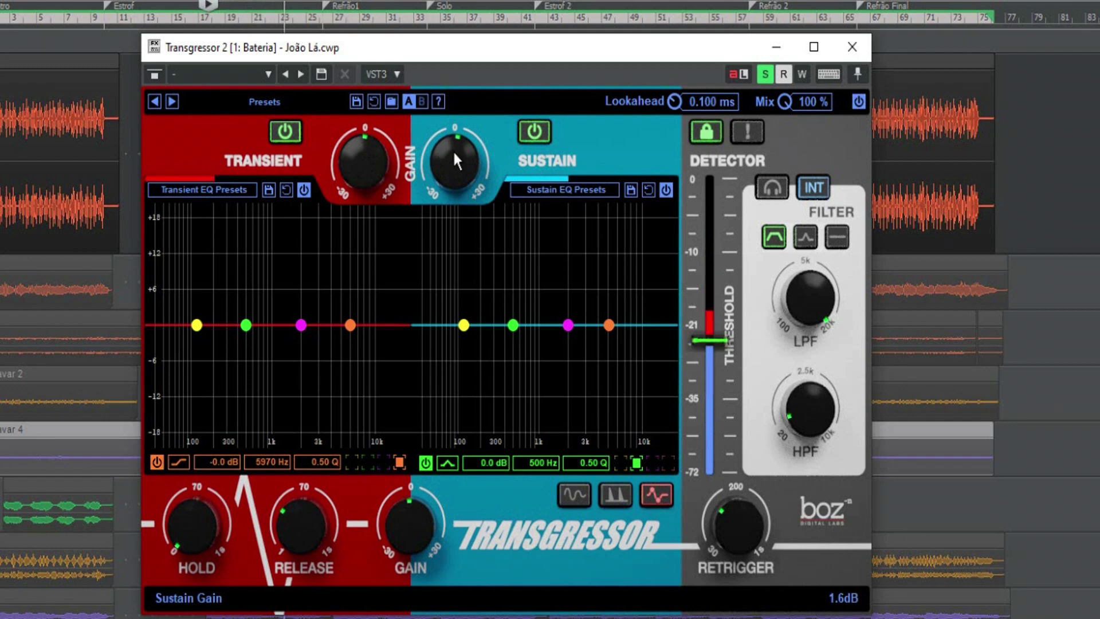
drag(454, 153, 453, 157)
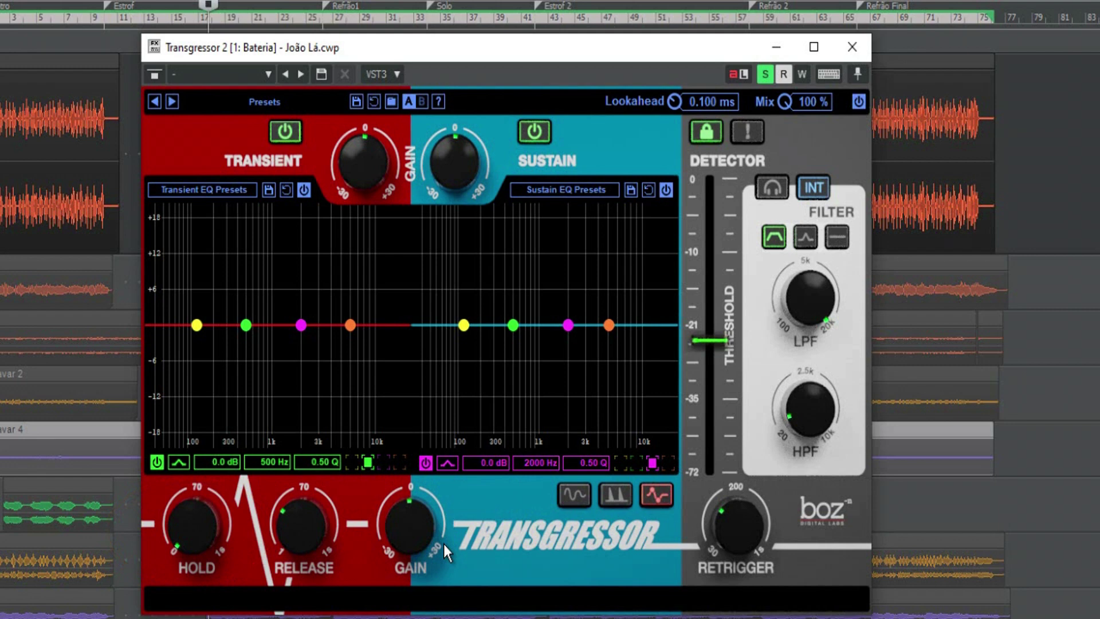
Step: Raise the transient gain, audition a transient hold time of about 22.4 ms, shorten the hold, and stop playback
mouse_move(436, 168)
mouse_move(181, 541)
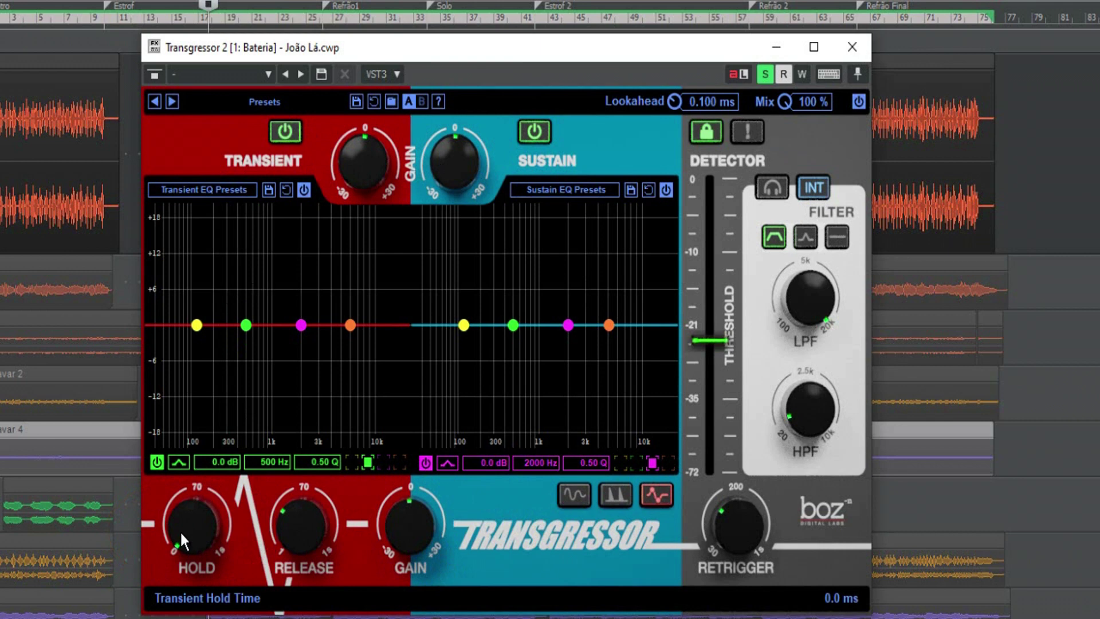
drag(180, 530, 169, 470)
drag(191, 525, 184, 485)
drag(353, 199, 349, 134)
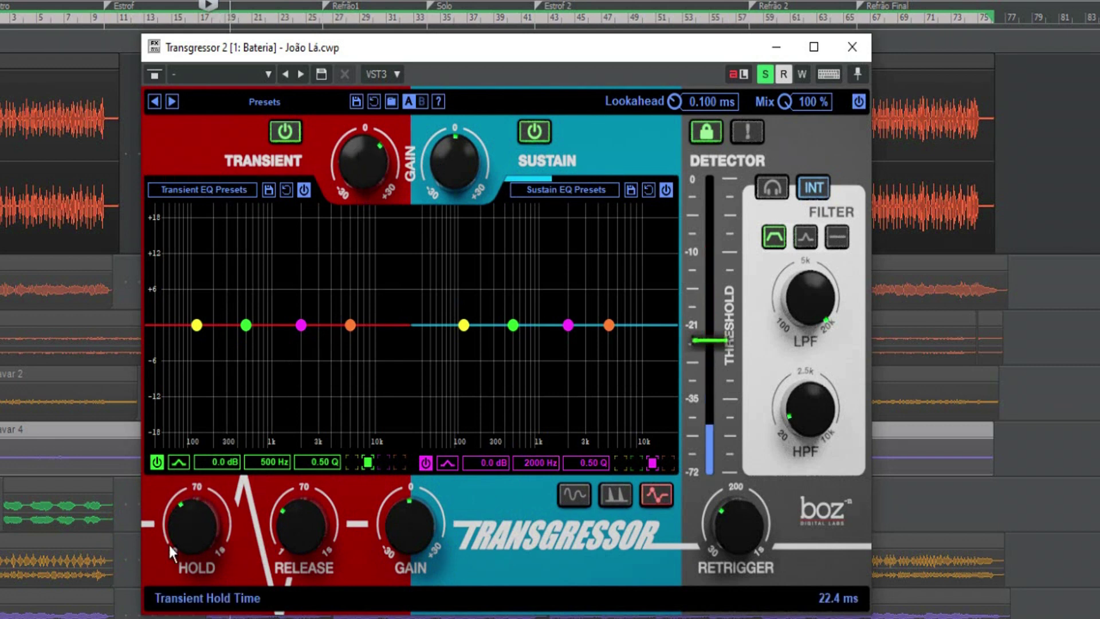
drag(184, 542, 195, 585)
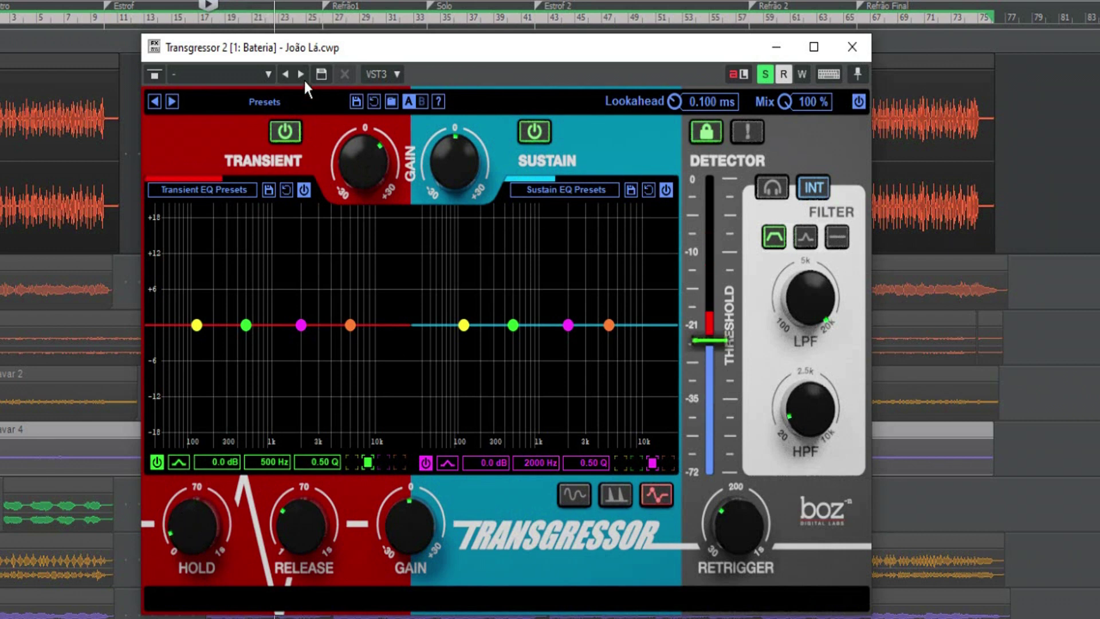
click(355, 7)
key(space)
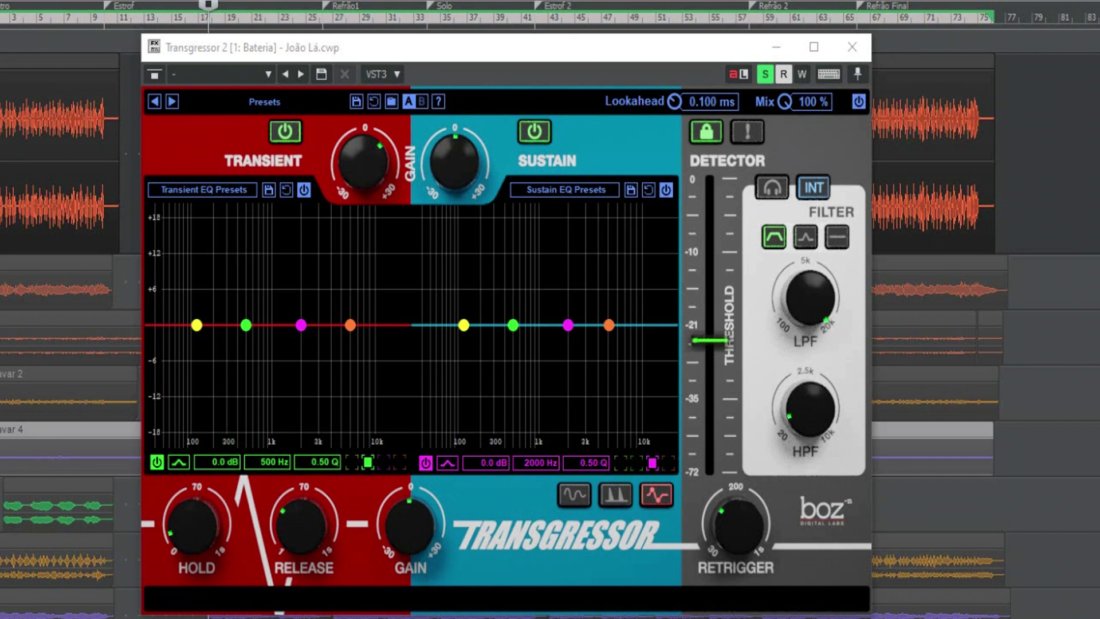
Step: Show both the audio waveform and the detector display with its threshold line in the EQ graph
mouse_move(414, 524)
mouse_down()
mouse_move(408, 475)
mouse_move(400, 557)
mouse_move(411, 613)
mouse_move(408, 524)
mouse_up()
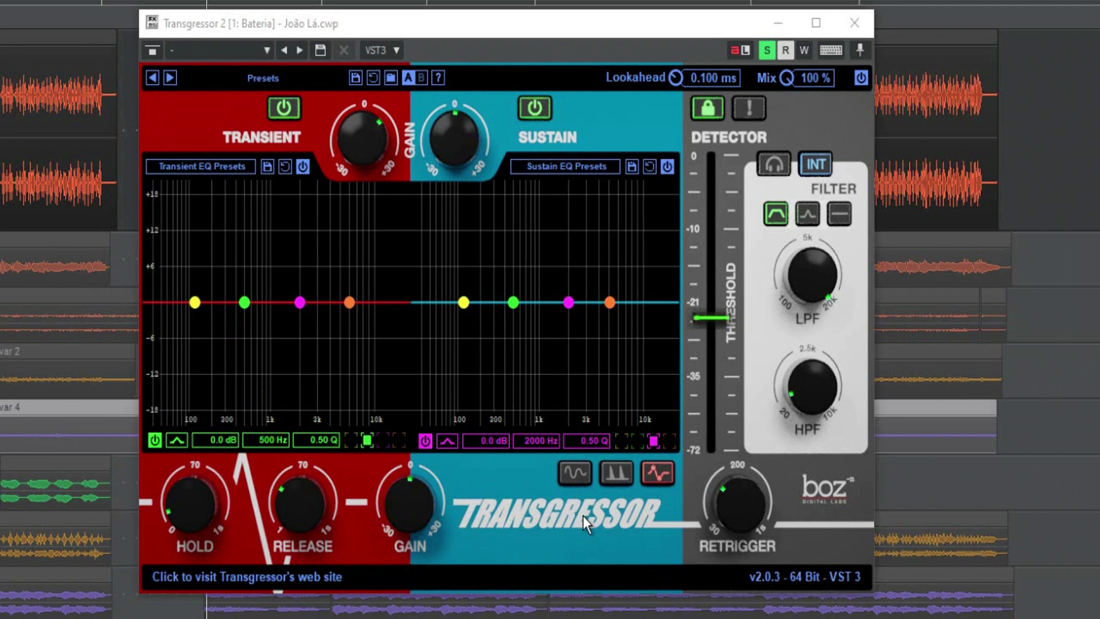
click(579, 481)
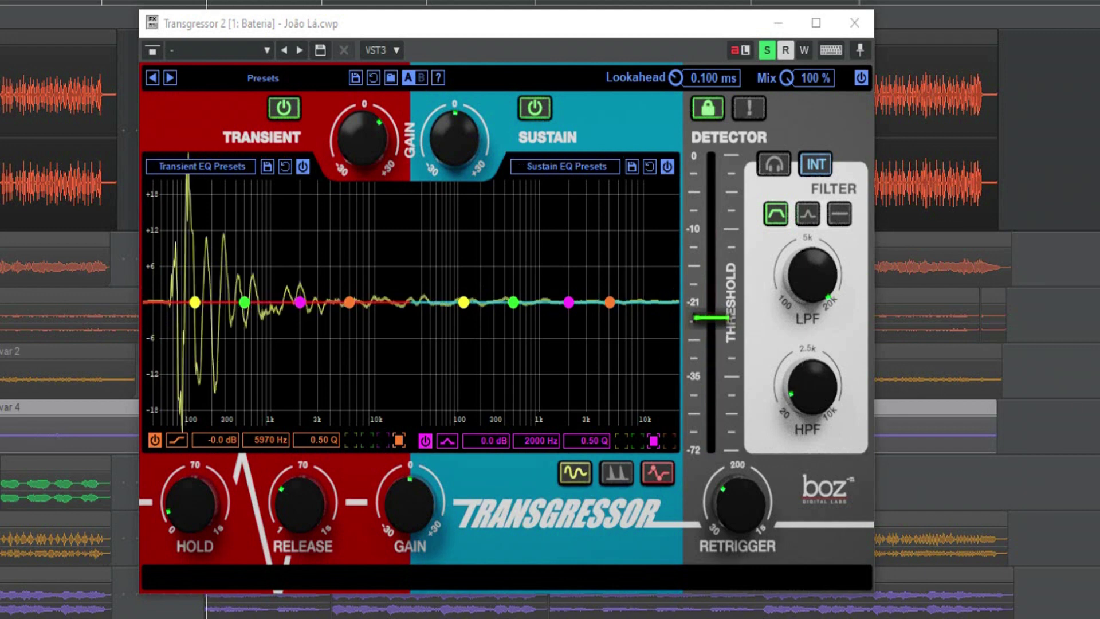
click(196, 303)
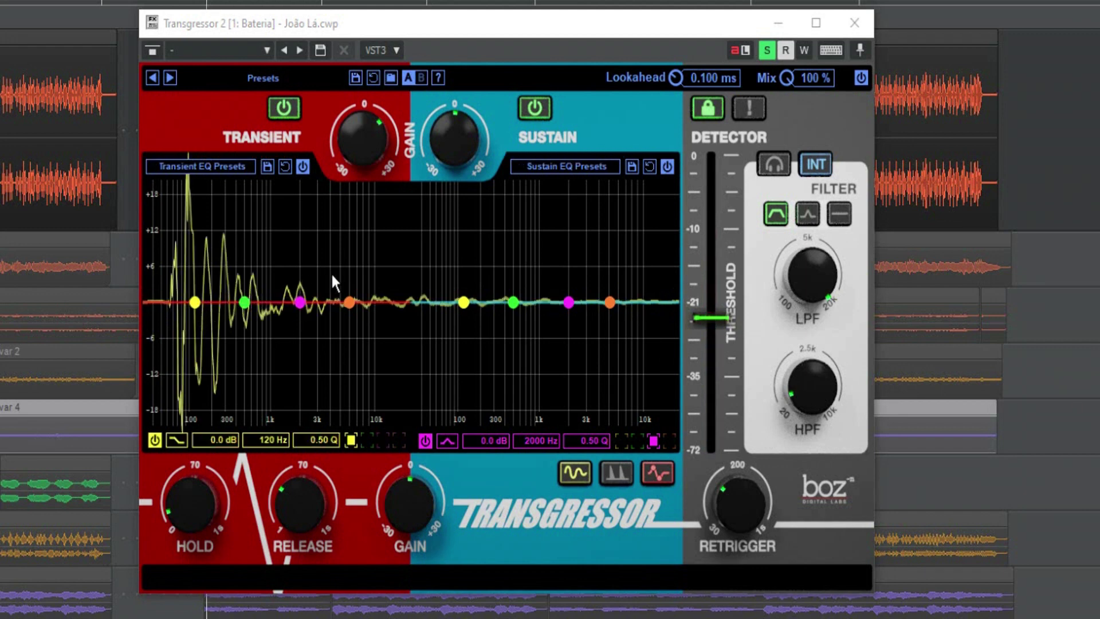
click(513, 302)
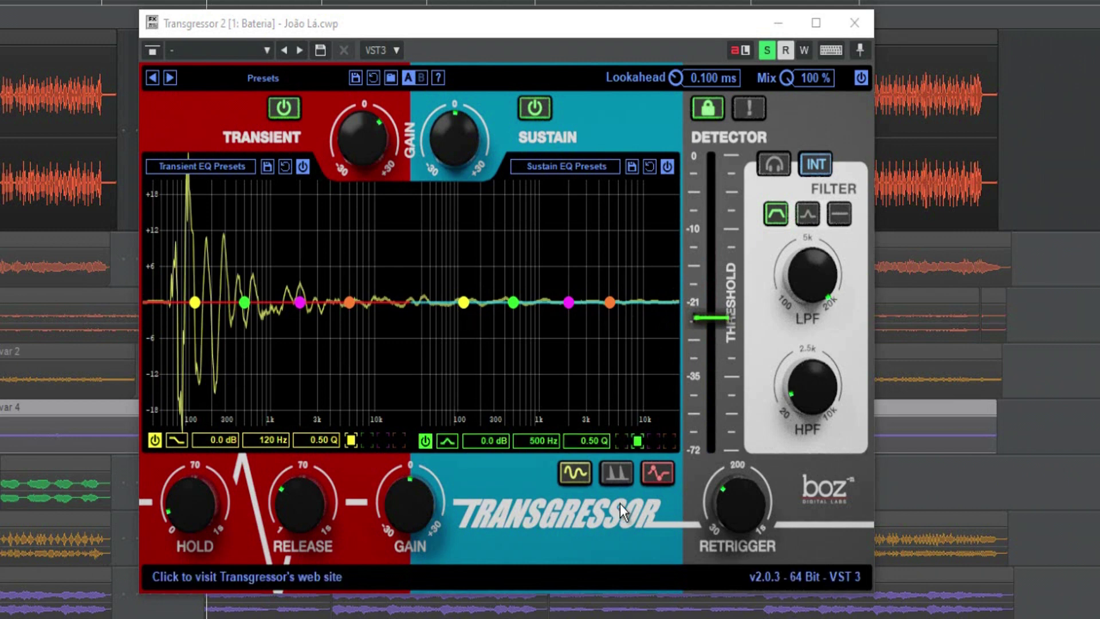
click(615, 473)
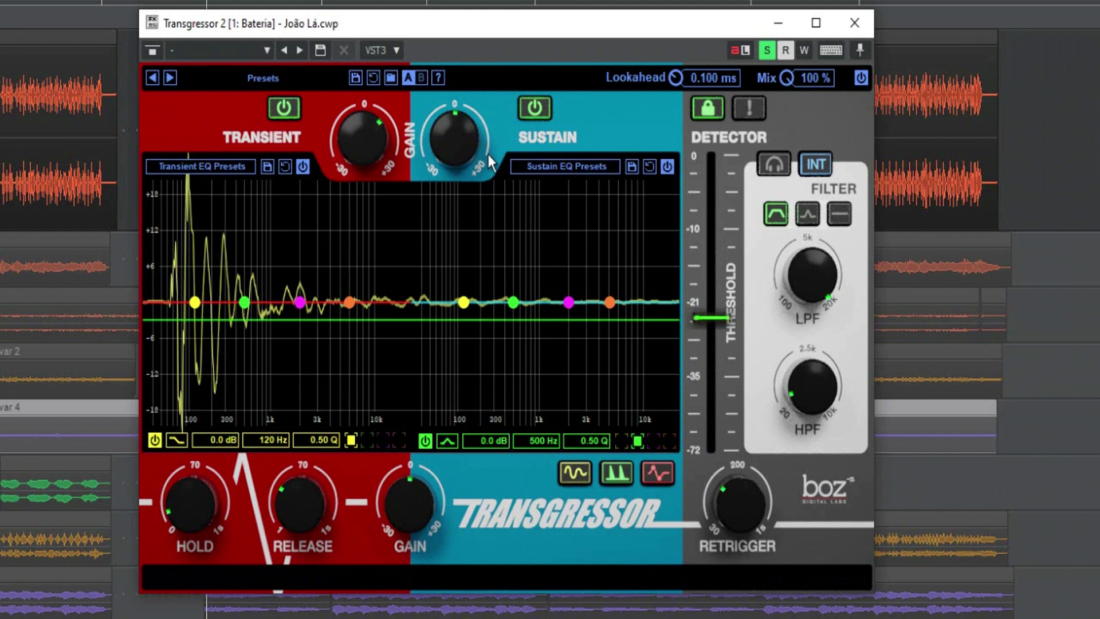
Step: Boost band 2 of the transient EQ to about 4.2 dB at 488 Hz
click(245, 302)
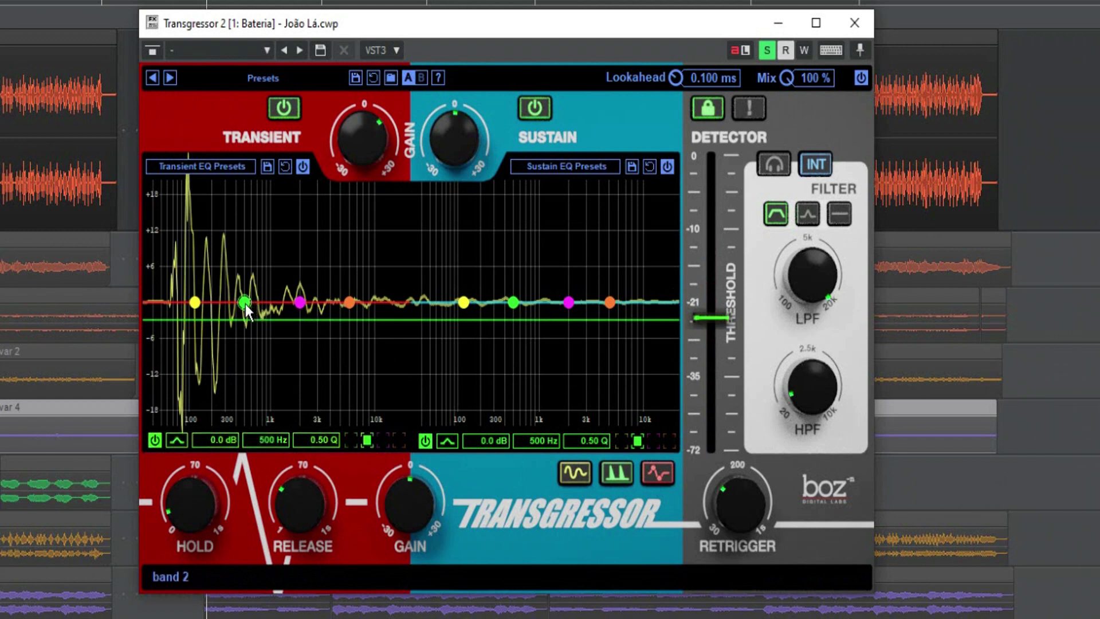
drag(245, 303, 244, 276)
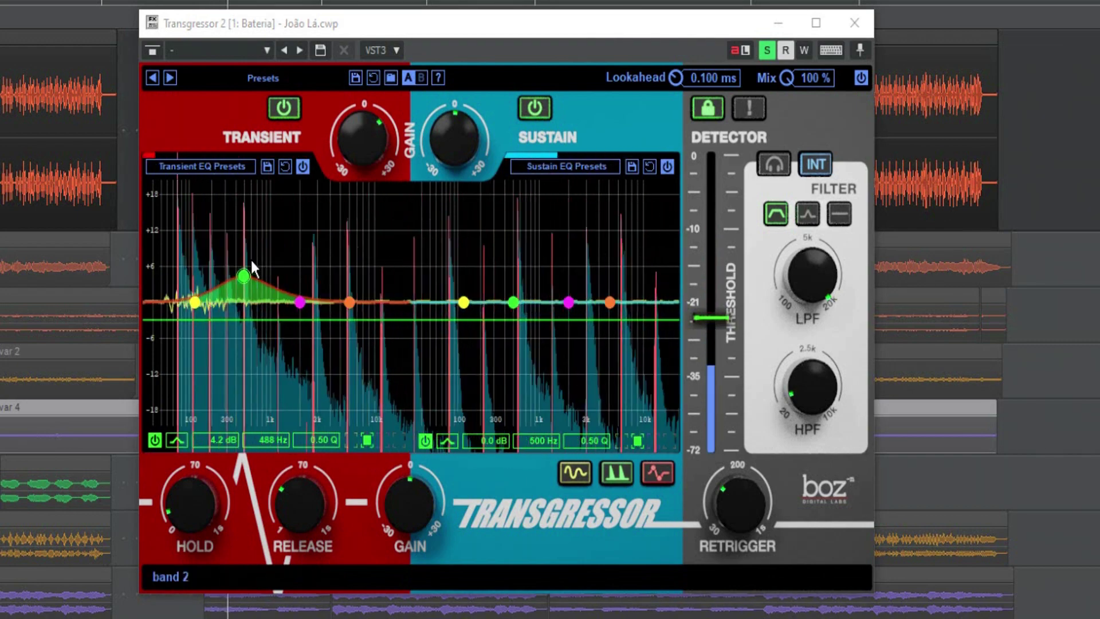
Step: Select bands 3 and 4 of the transient EQ in turn and stop playback
click(299, 302)
click(350, 302)
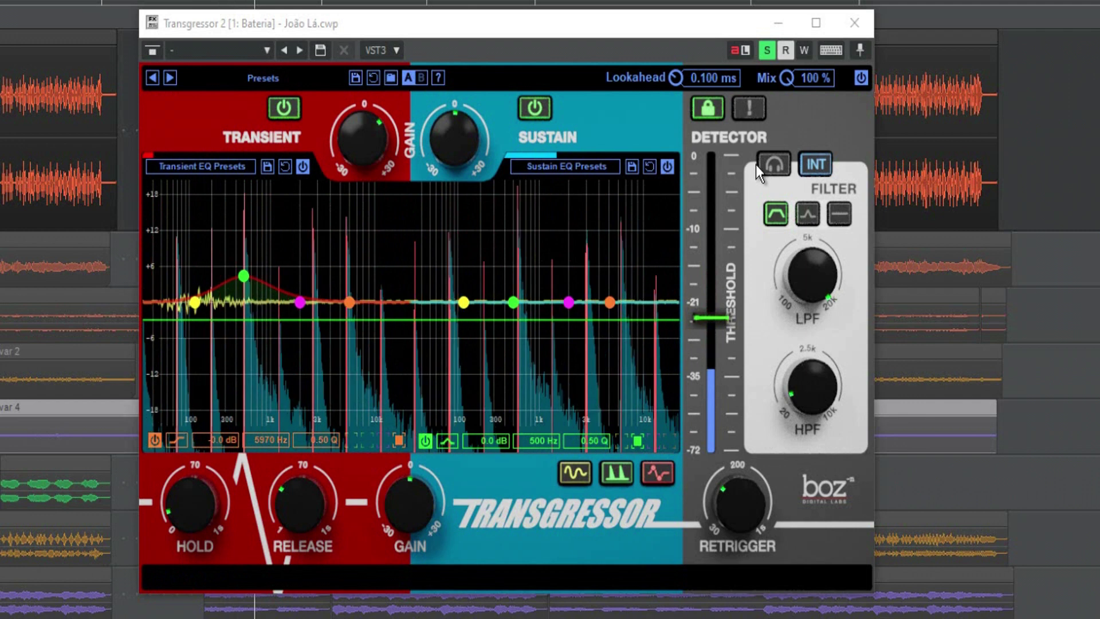
key(space)
Step: Hide and show the equalizer overlay twice, selecting band 4 of the sustain EQ in between
click(656, 471)
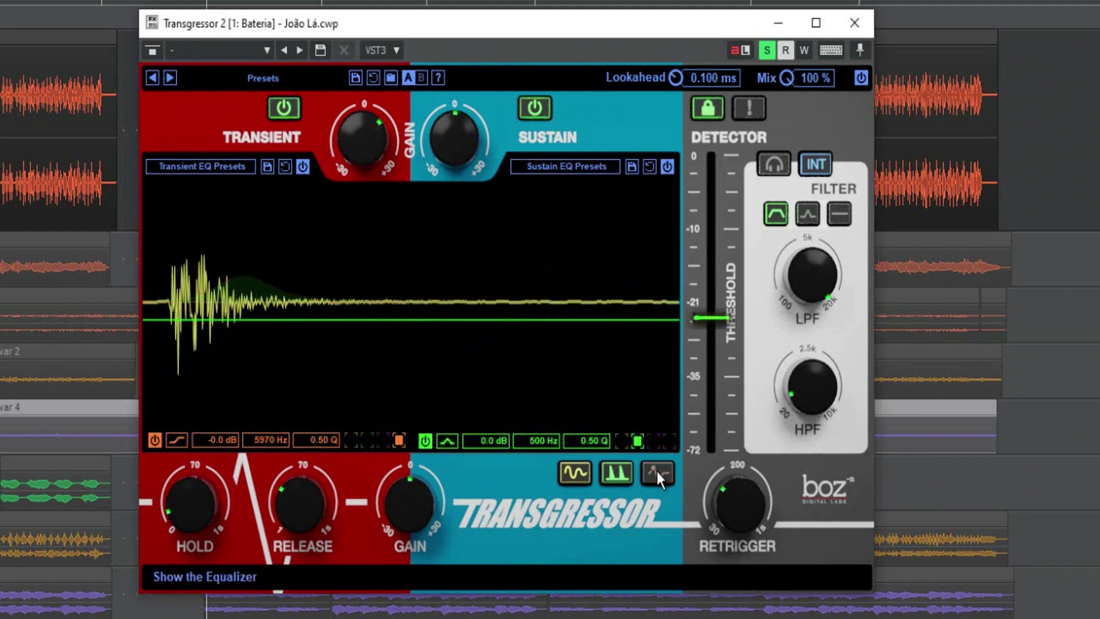
click(657, 471)
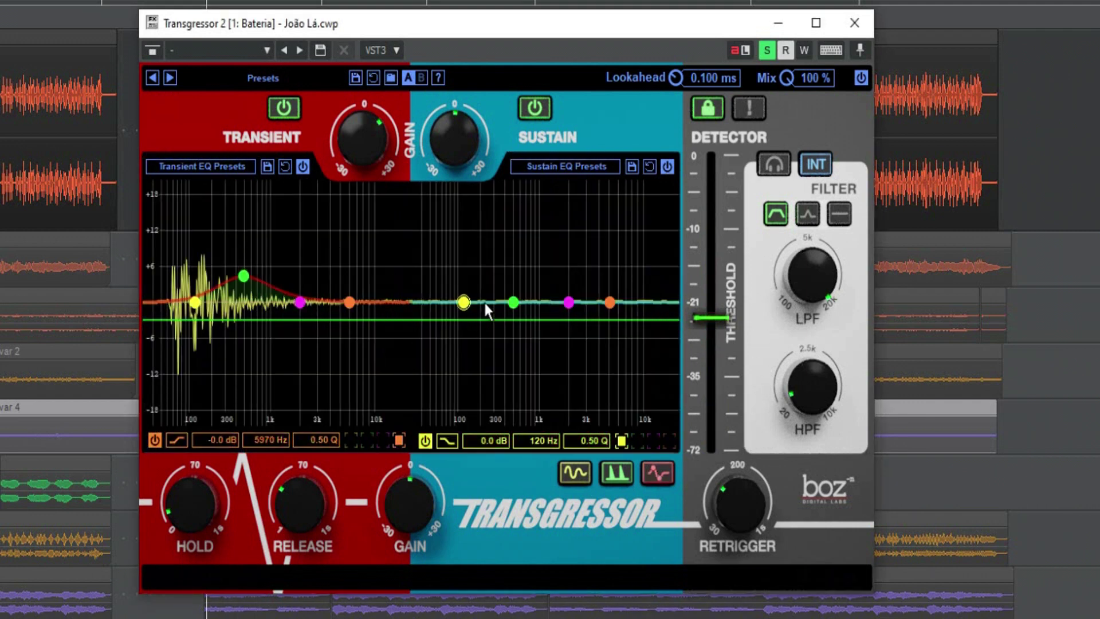
click(610, 302)
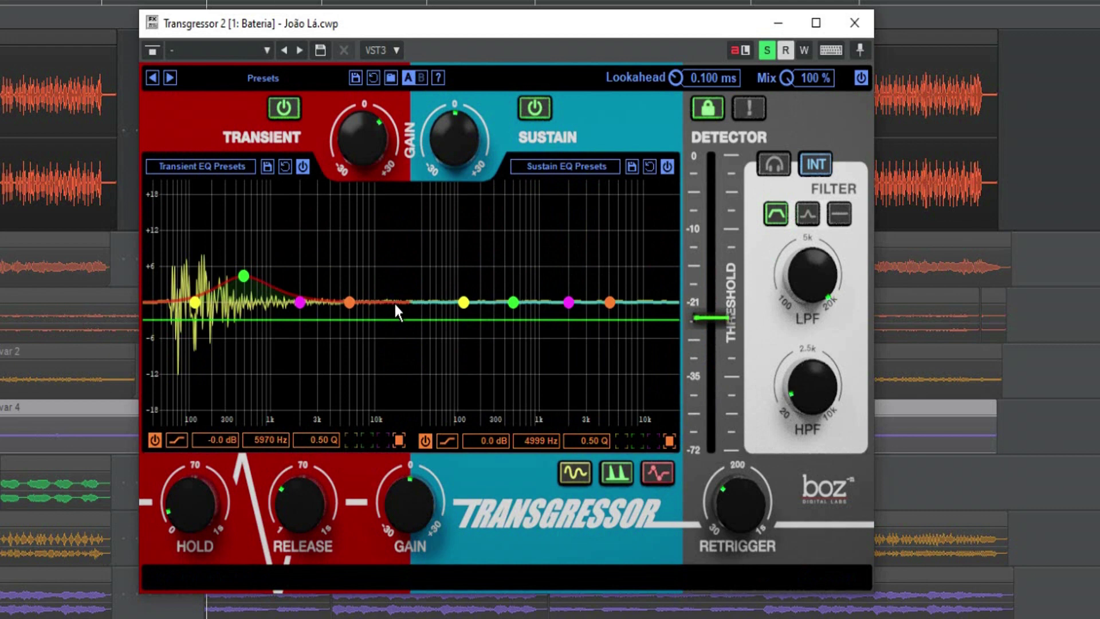
click(657, 471)
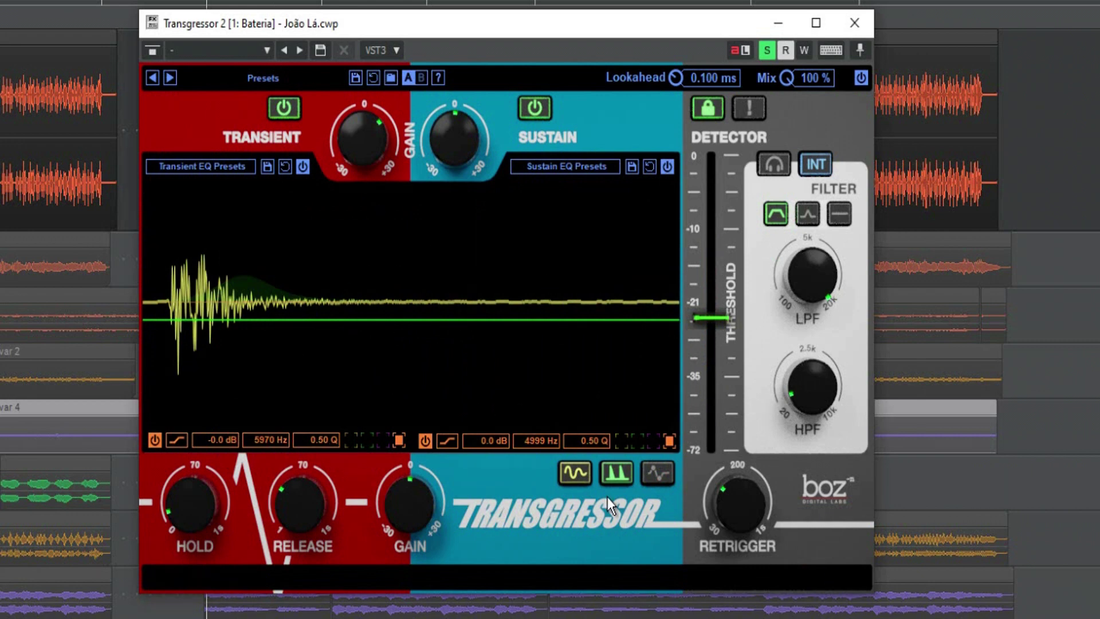
click(659, 473)
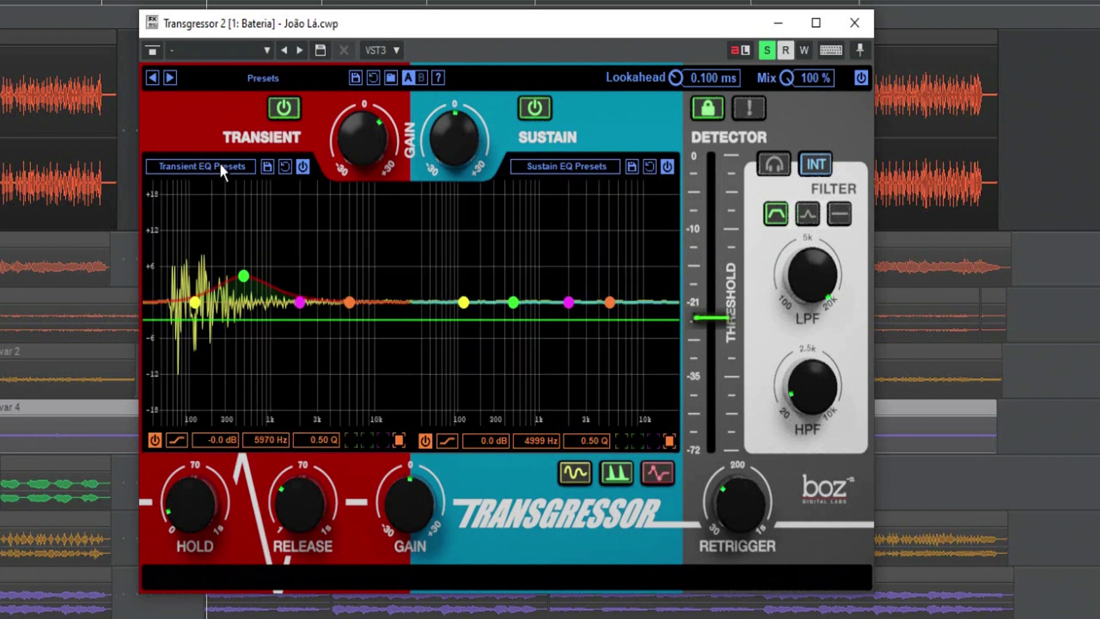
Step: View the transient EQ preset list without choosing one, and switch the transient EQ off and back on
click(182, 168)
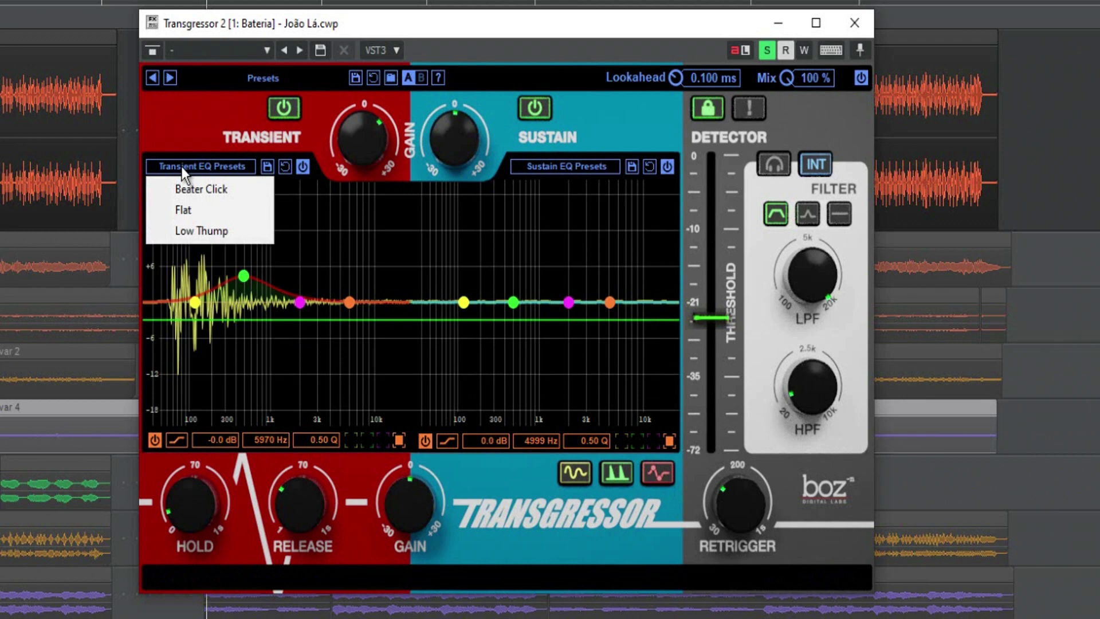
click(167, 131)
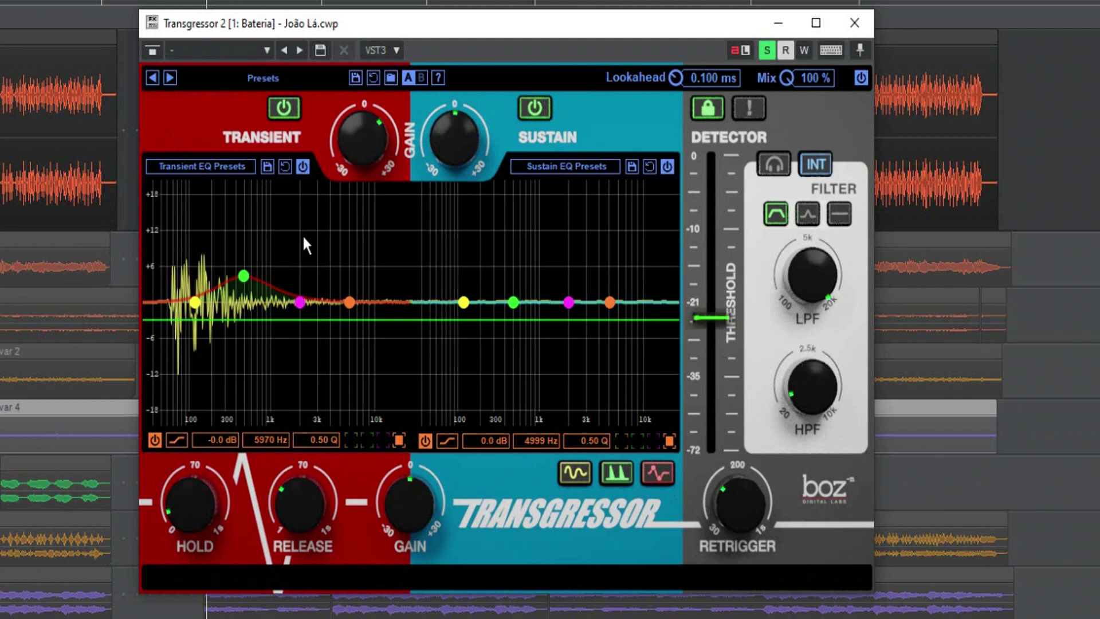
click(304, 165)
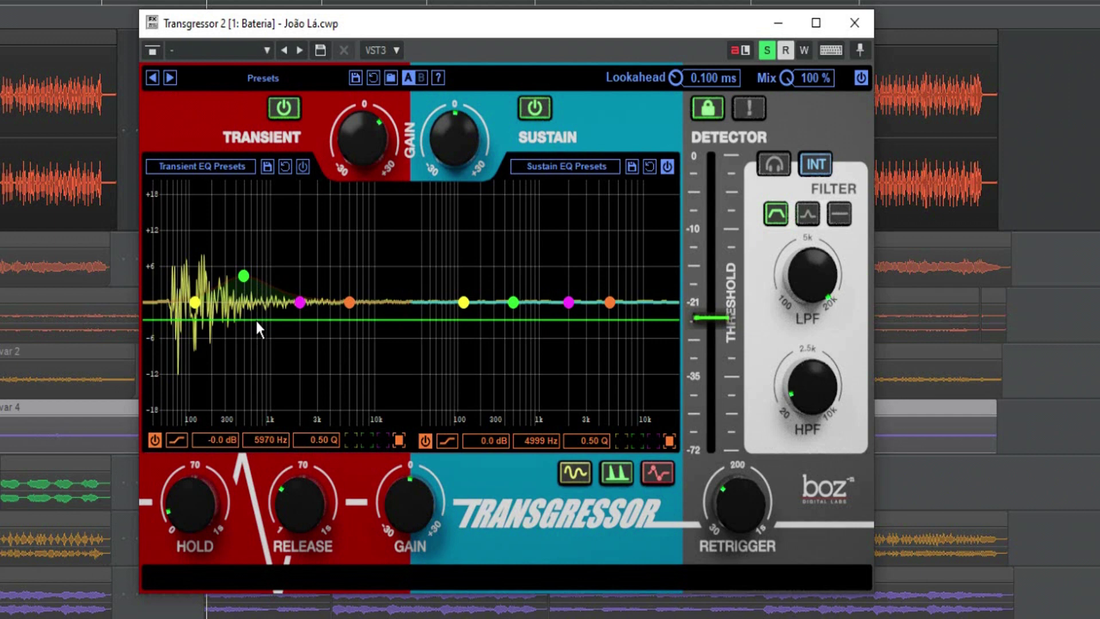
click(243, 276)
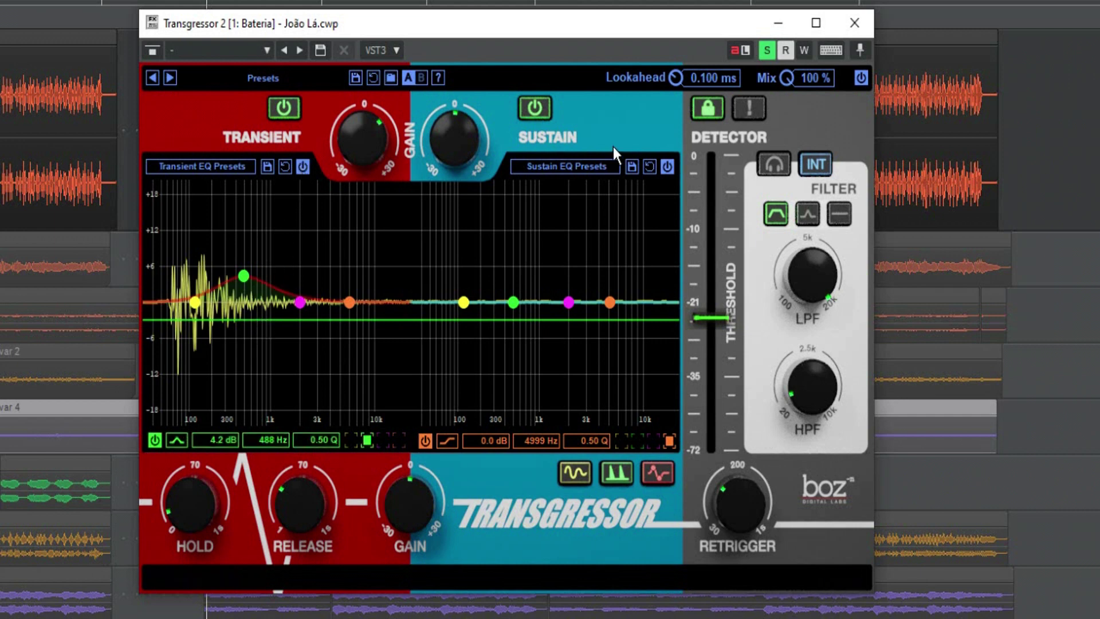
Step: Switch the sustain EQ off, select its band 3, and switch the sustain EQ back on
click(669, 166)
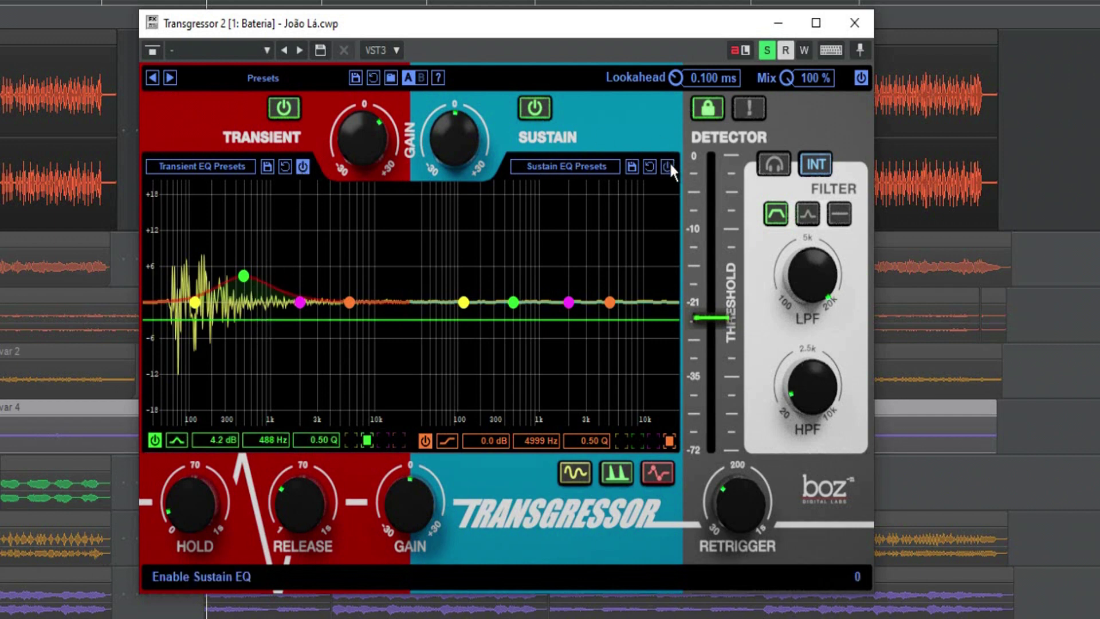
click(568, 302)
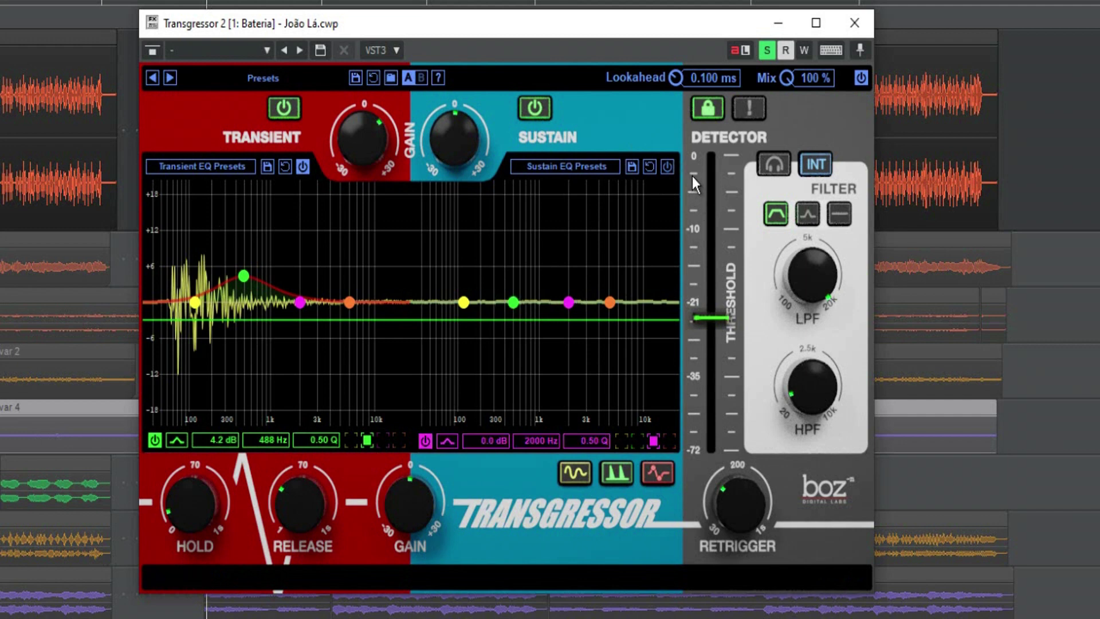
click(669, 167)
Step: Move band 2 of the transient EQ to about 3.3 dB at 398 Hz and view its filter types, keeping Bell
drag(239, 275, 230, 293)
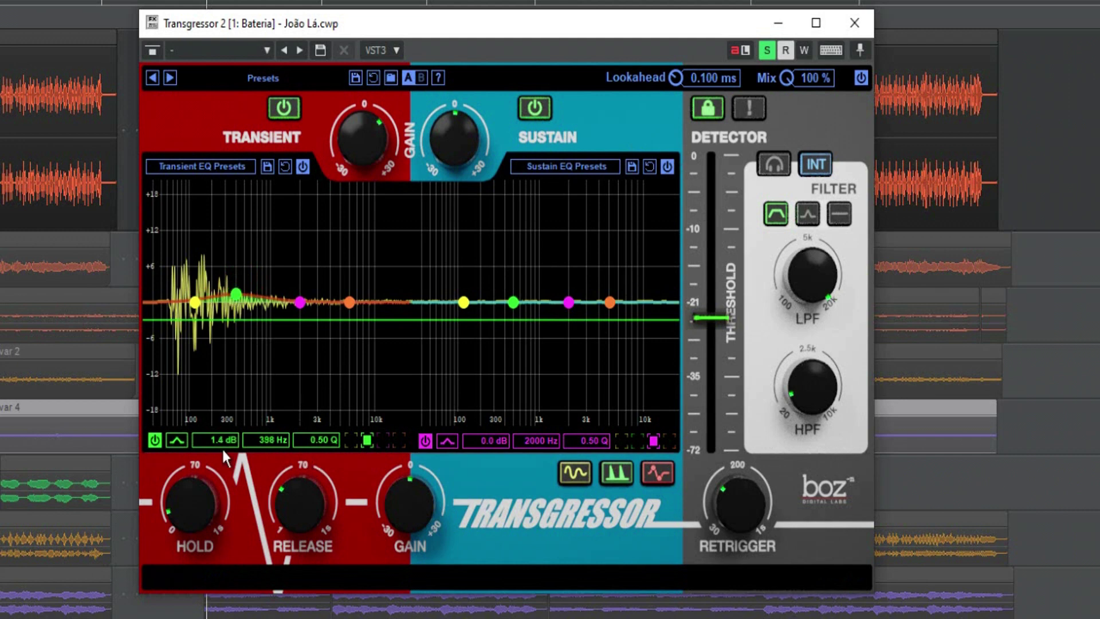
click(175, 439)
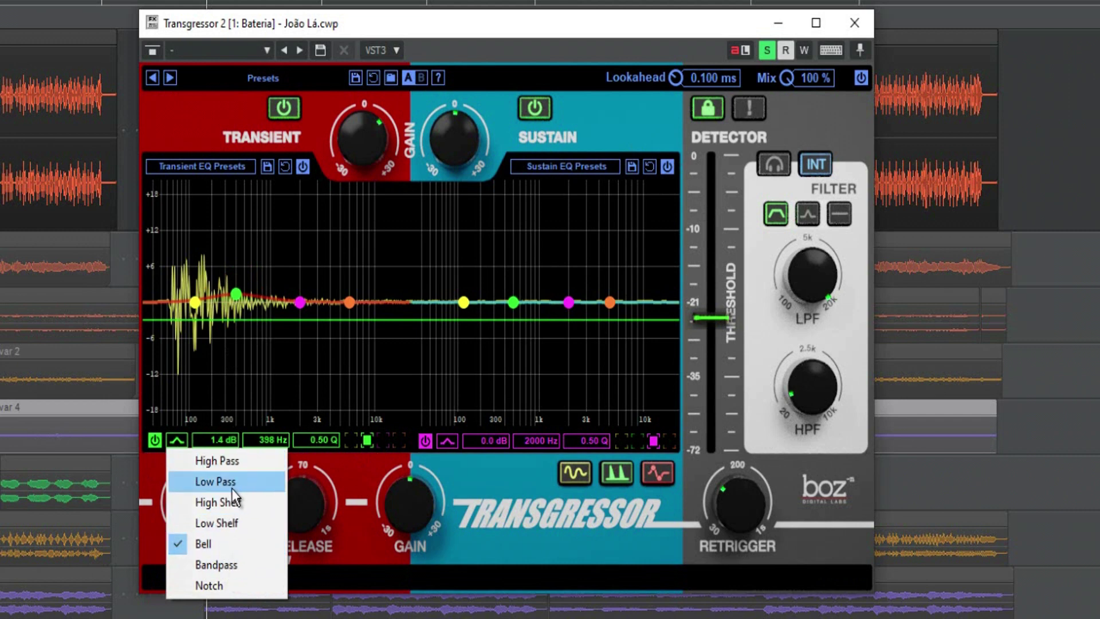
drag(233, 295, 235, 281)
Step: Select bands 1, 2 and 4 of the transient EQ in turn to view their settings
click(195, 303)
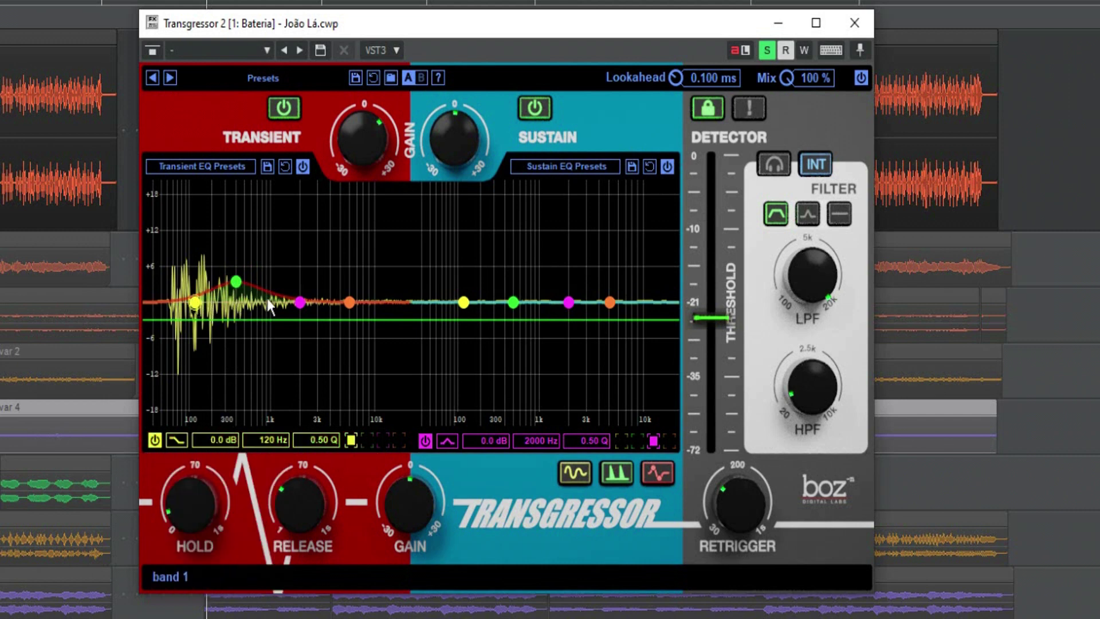
click(236, 281)
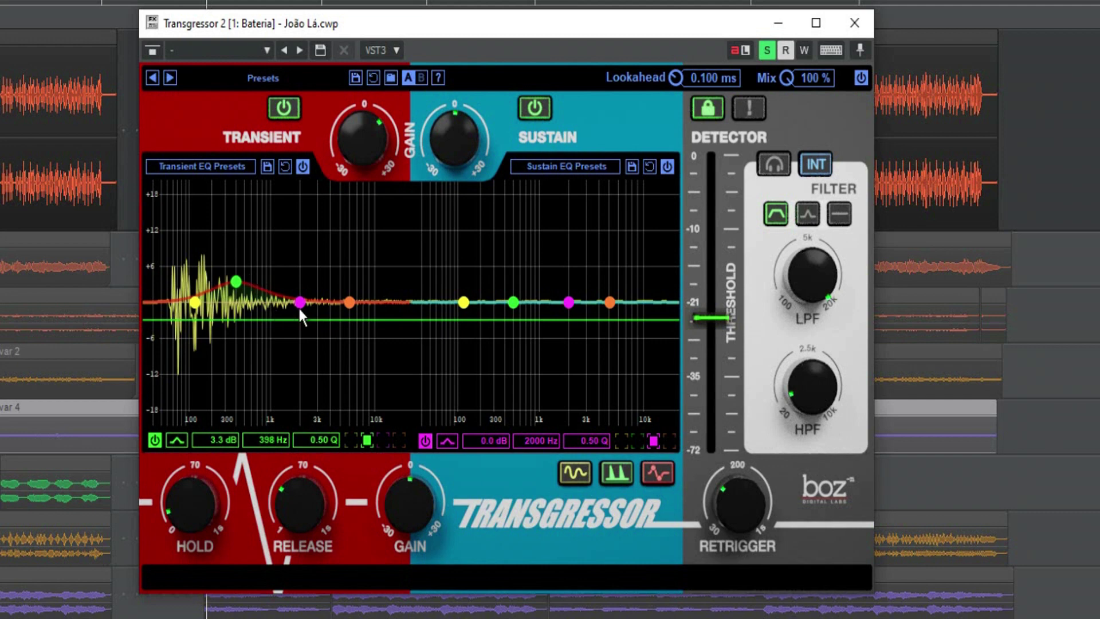
click(350, 302)
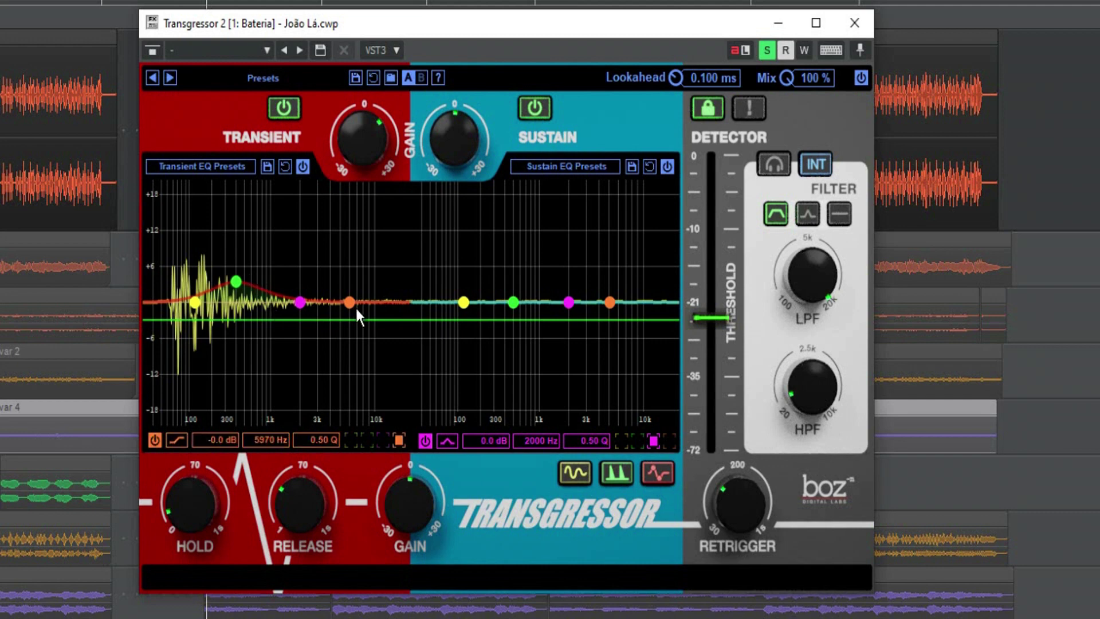
Step: Set band 1 of the transient EQ to about -4.3 dB at 72 Hz using its gain and frequency values
click(352, 441)
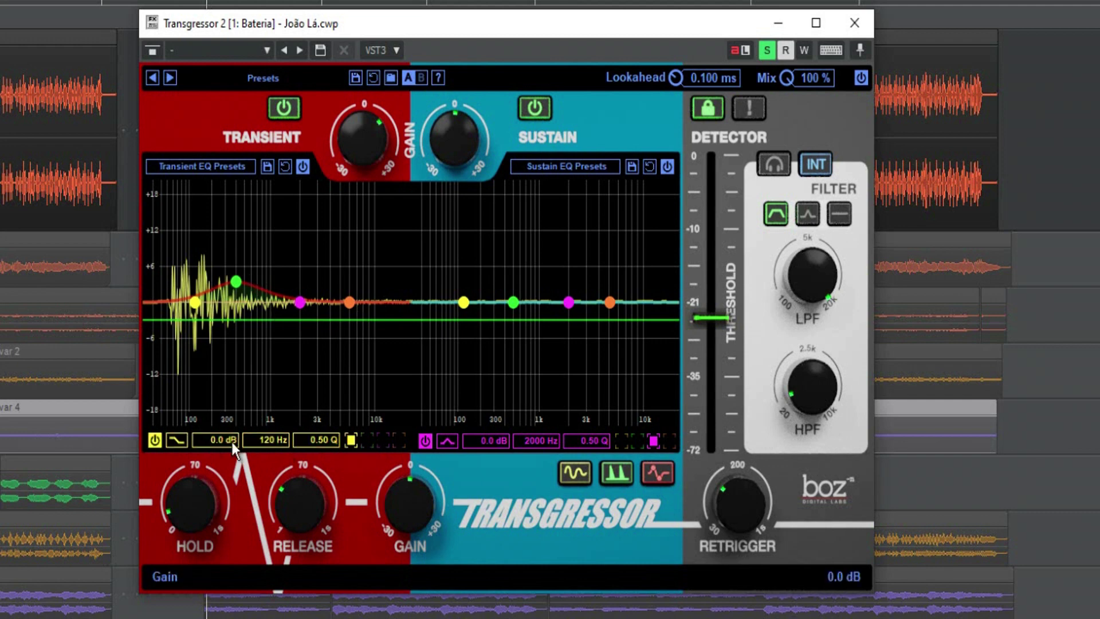
drag(232, 438, 233, 469)
drag(265, 433, 267, 451)
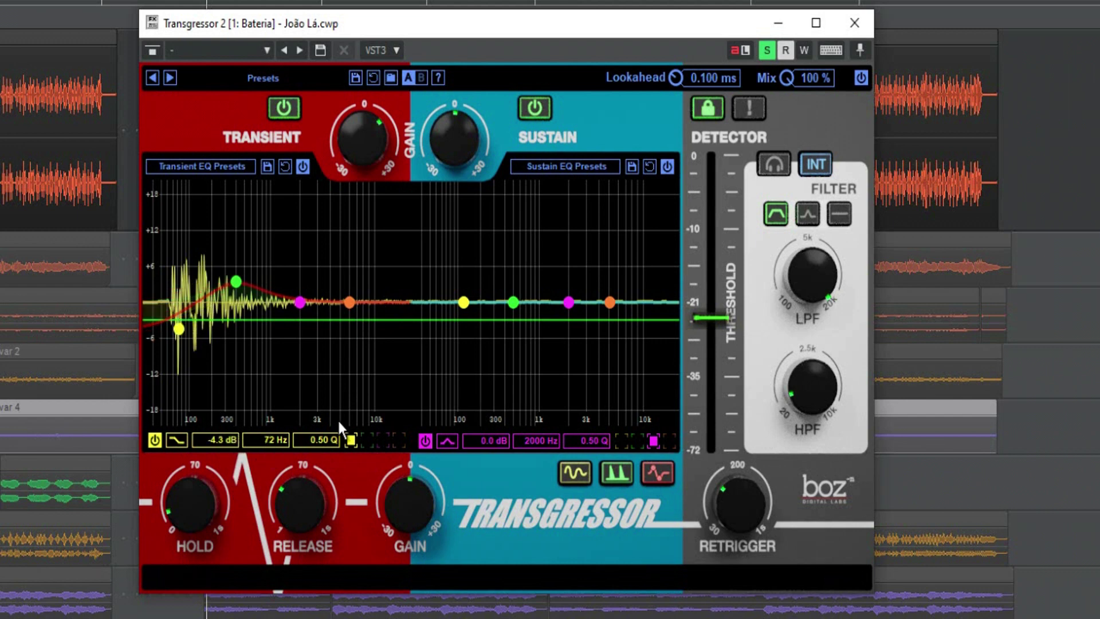
Step: Select bands 3 and 4 of the transient EQ, and boost band 1 of the sustain EQ near 120 Hz
click(383, 440)
click(399, 440)
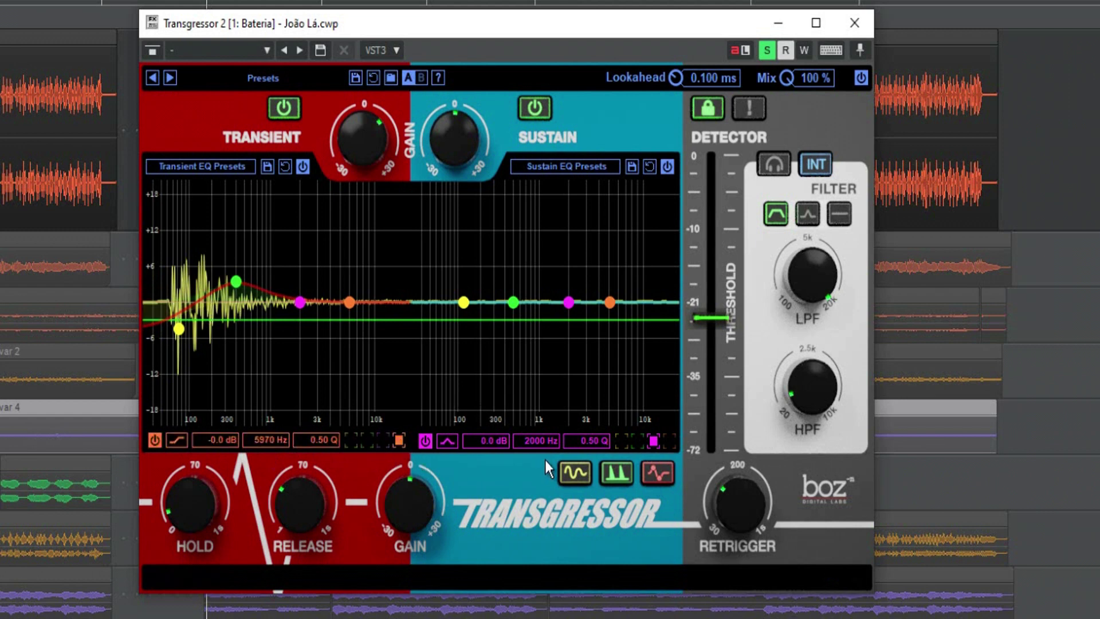
click(462, 303)
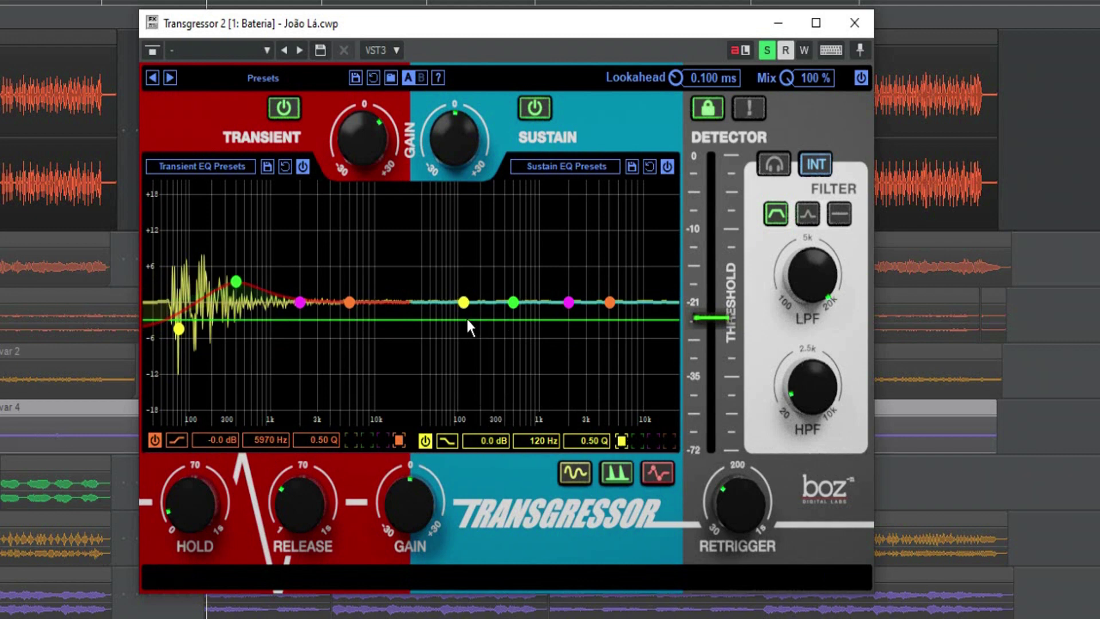
drag(462, 305, 464, 287)
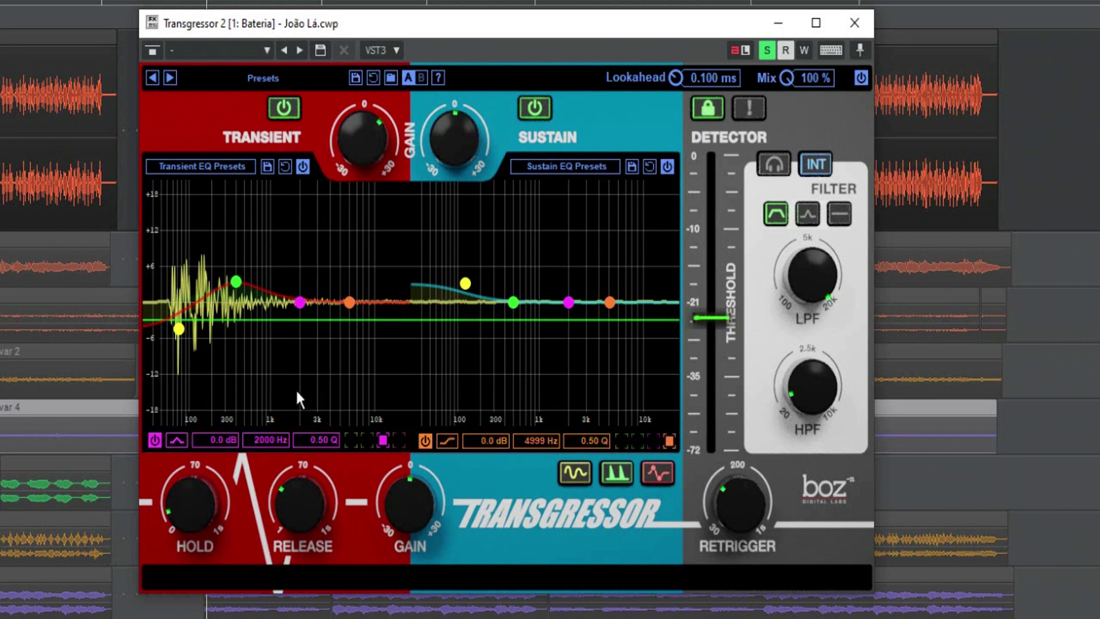
Step: Reset the transient and sustain EQs to flat, and select band 3 of the transient EQ and band 2 of the sustain EQ
click(284, 163)
click(649, 167)
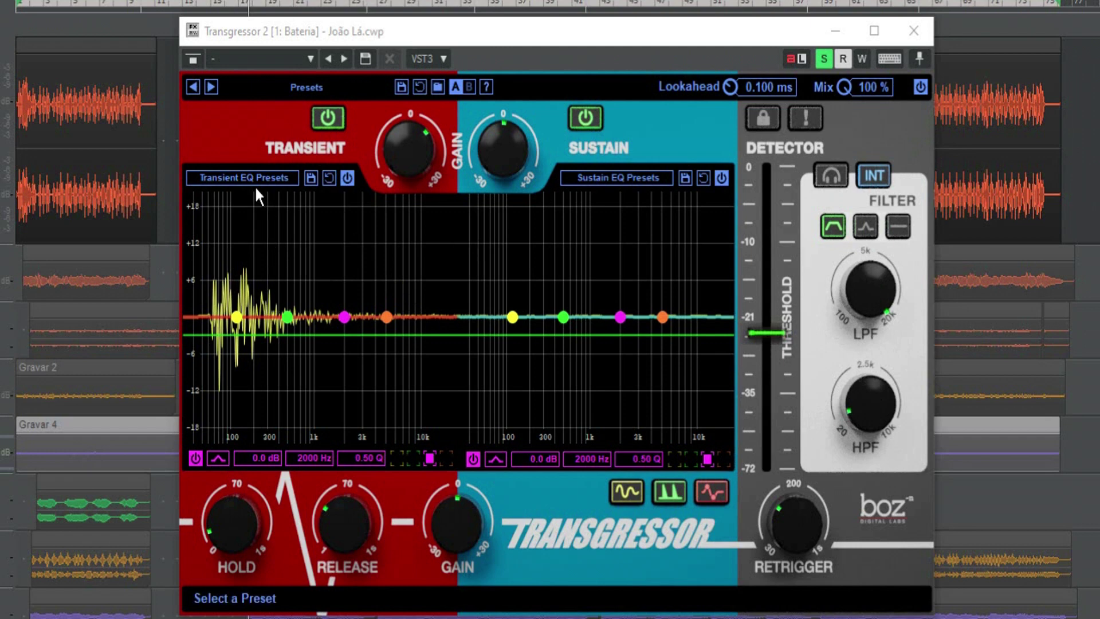
click(288, 317)
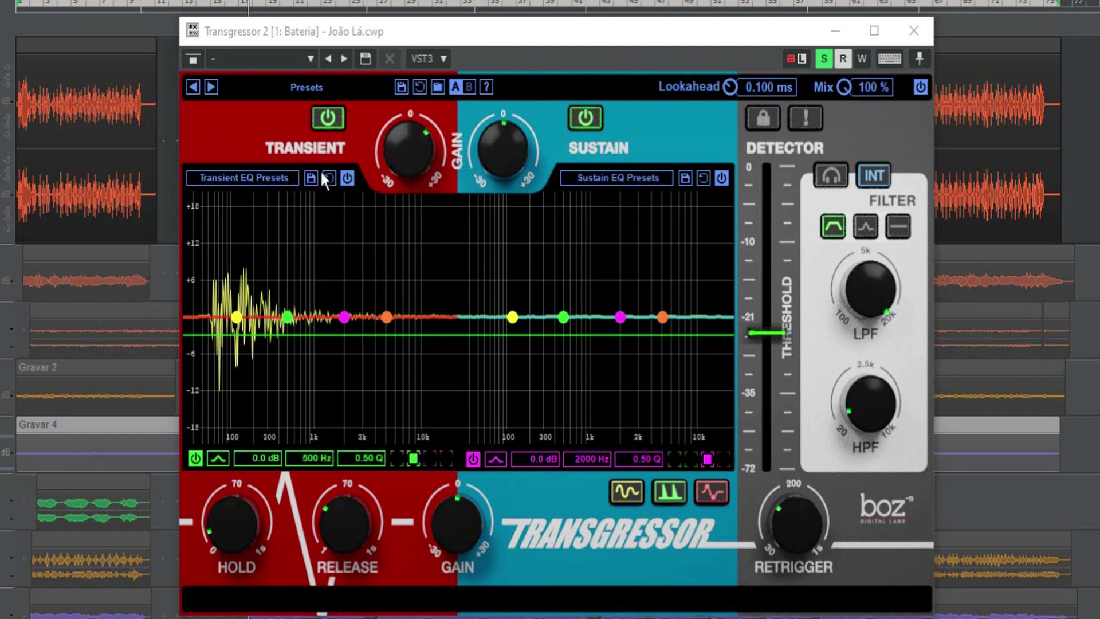
click(344, 317)
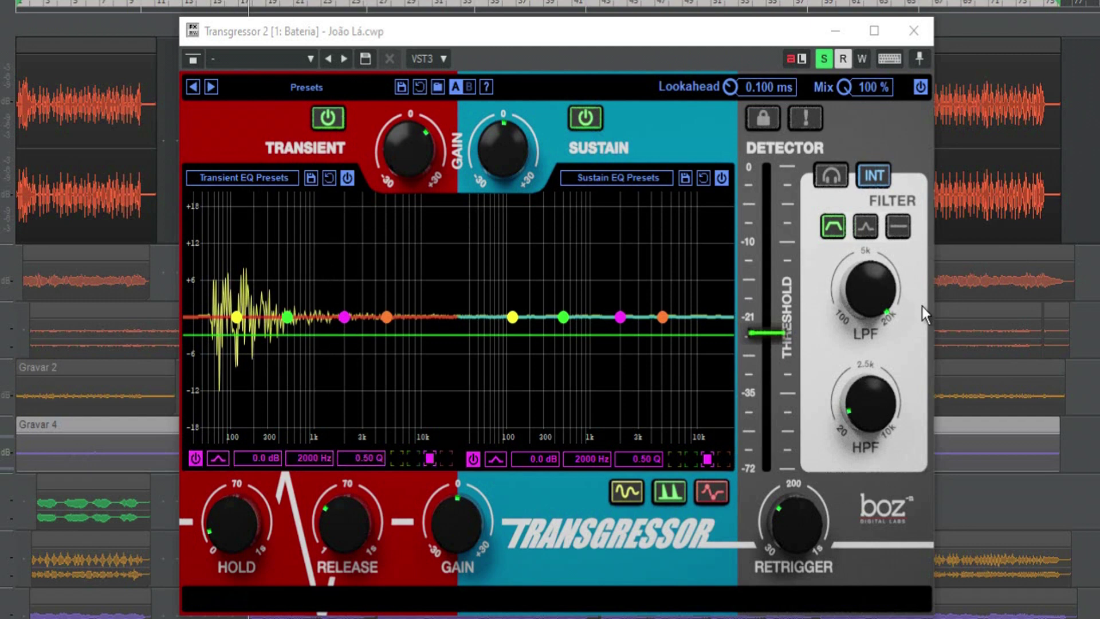
click(563, 317)
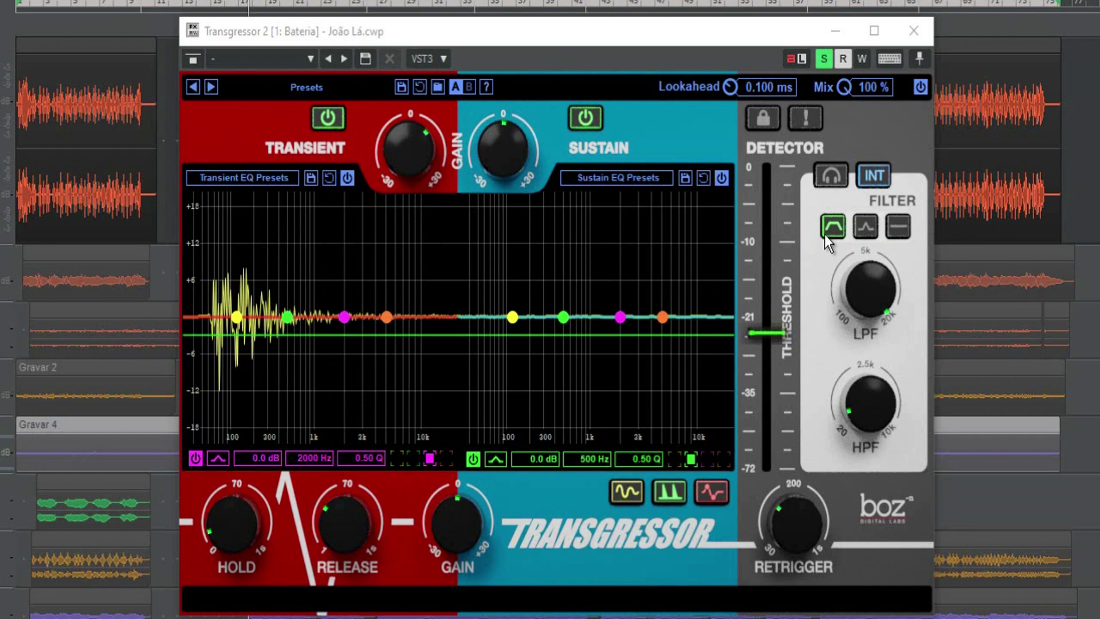
Step: Turn on the detector lock, and switch the threshold cutoff to Hard and back to Soft
click(765, 118)
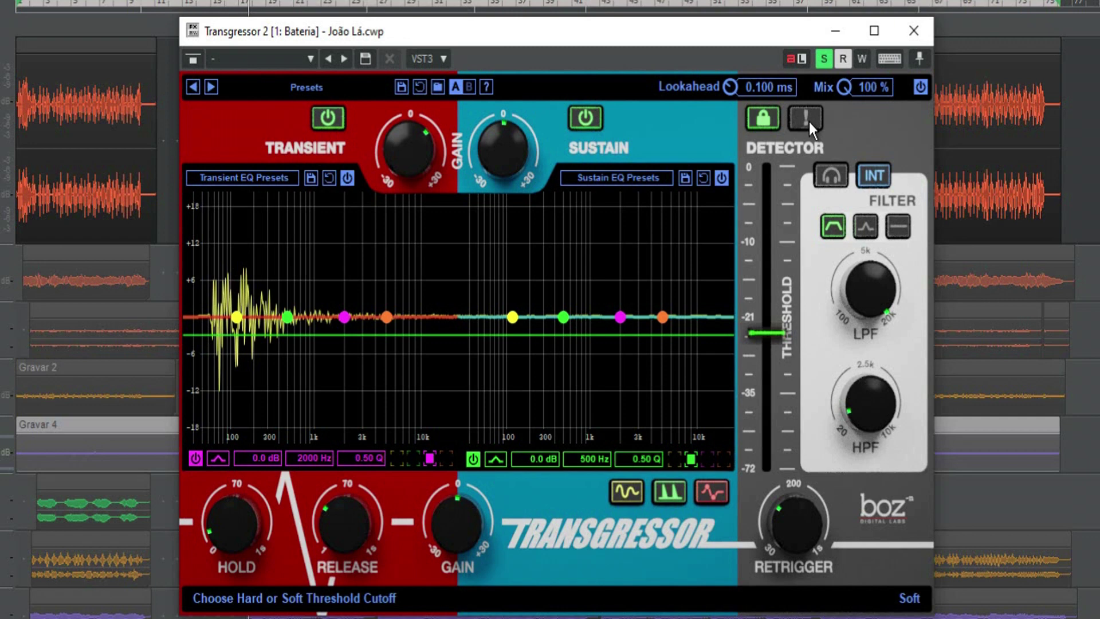
click(809, 122)
click(807, 115)
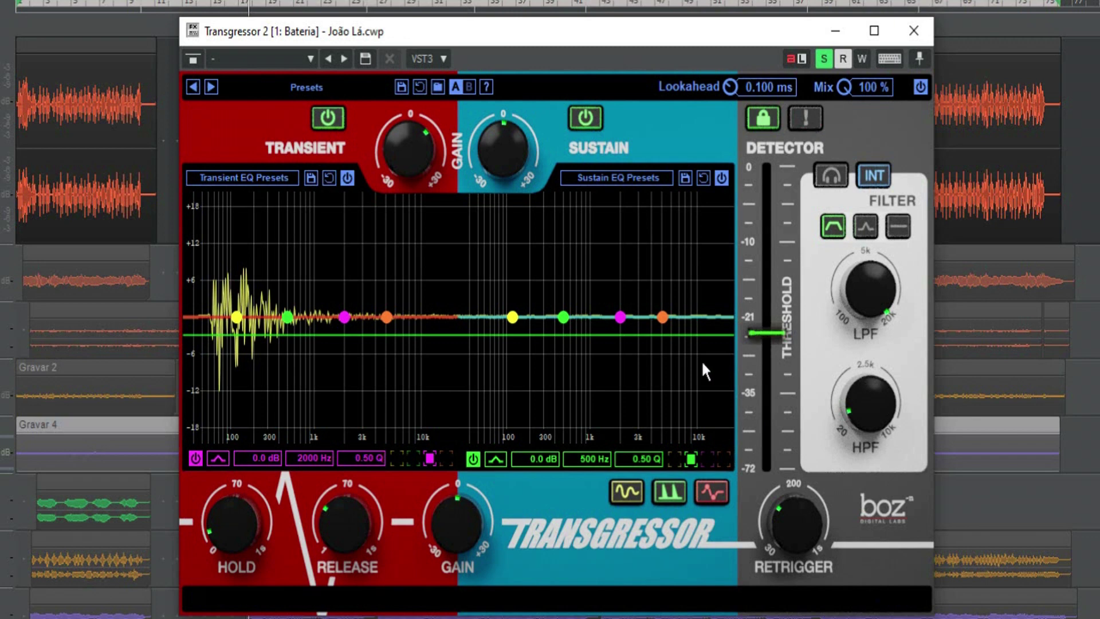
Step: Try the detector threshold at about -33.2 dB with Hard cutoff, return to Soft, and set the threshold to about -32.5 dB
click(801, 117)
drag(765, 334, 755, 307)
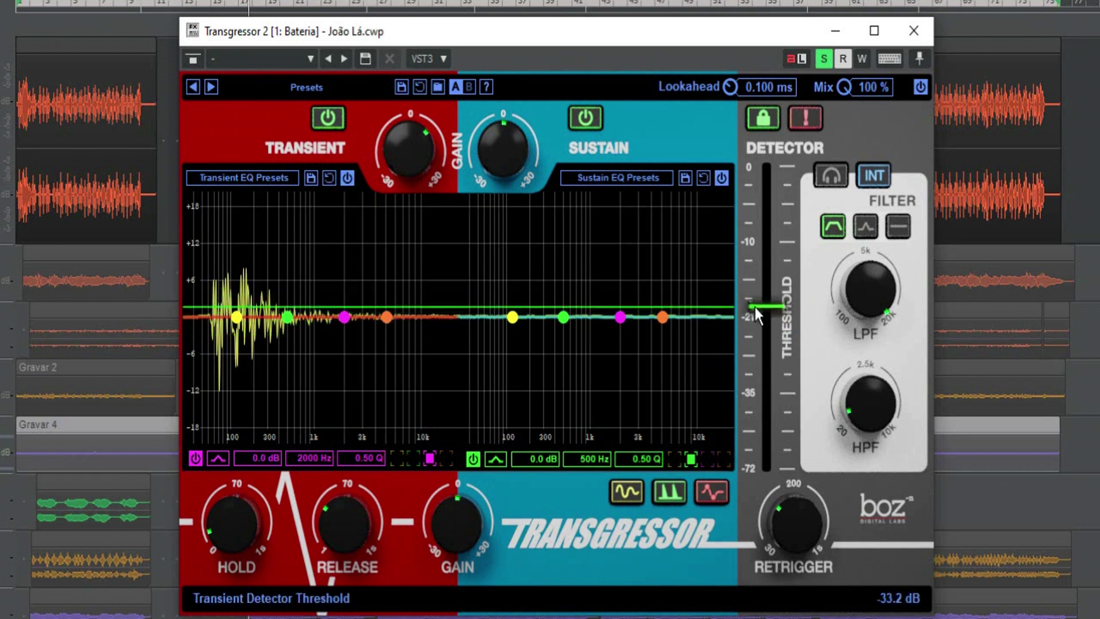
click(808, 115)
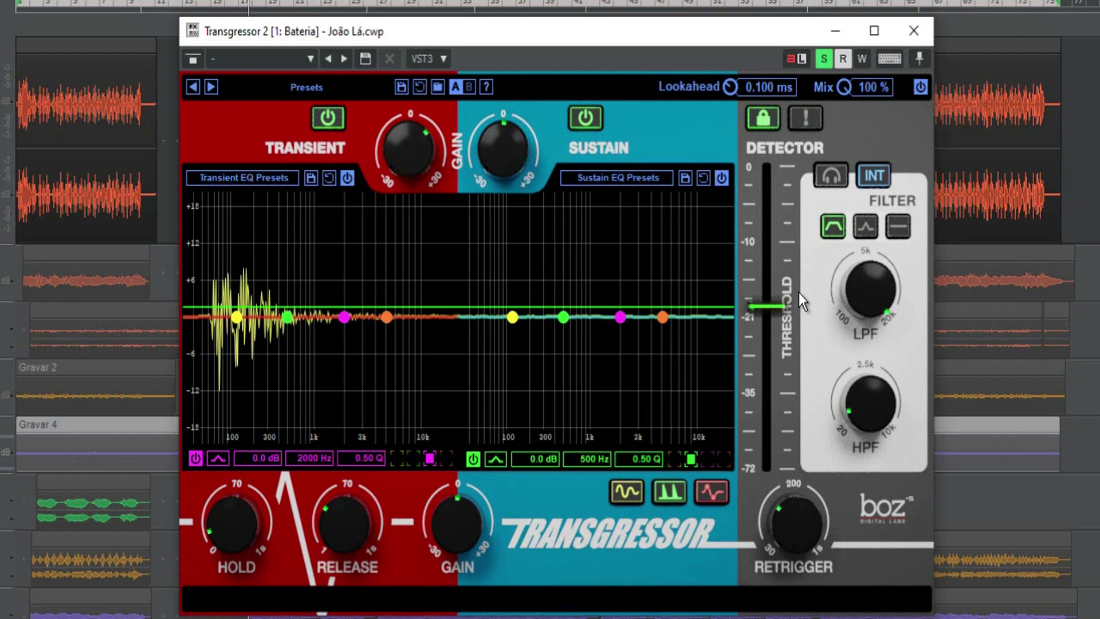
drag(778, 304, 776, 297)
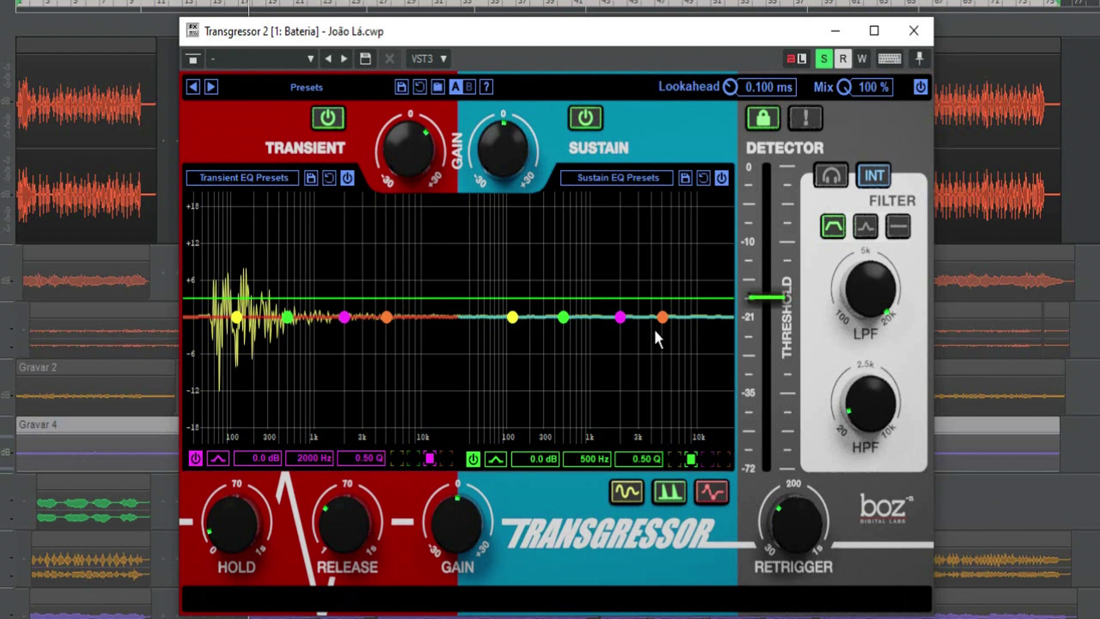
mouse_move(769, 296)
mouse_down()
mouse_move(772, 317)
mouse_move(771, 288)
mouse_move(771, 304)
mouse_up()
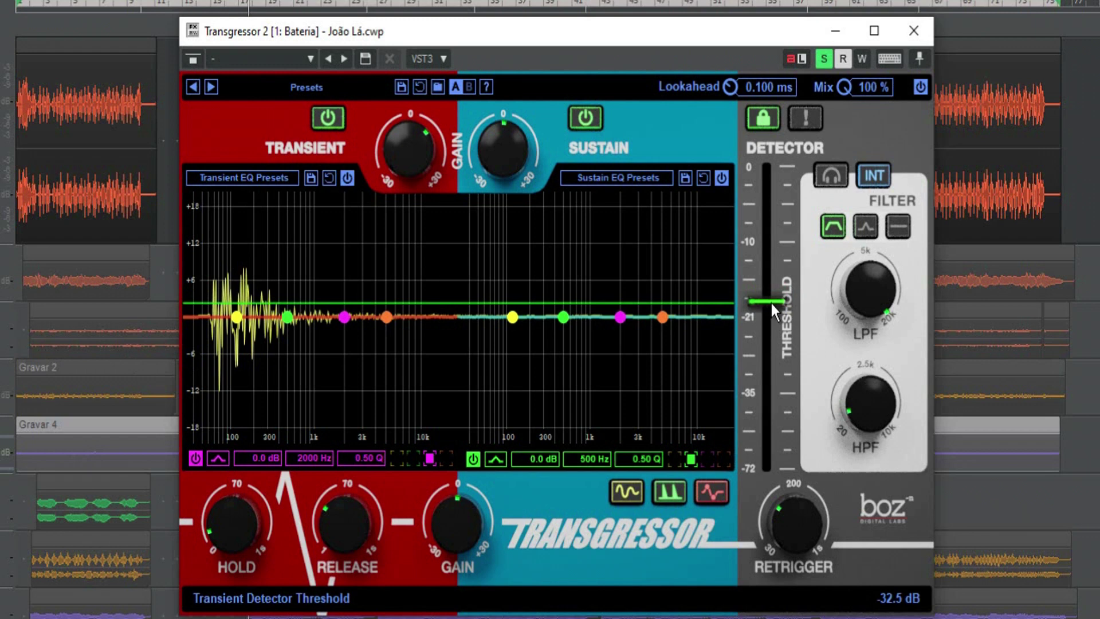
Step: Cycle the detector's sidechain input source through External and MIDI and back to Internal
click(883, 176)
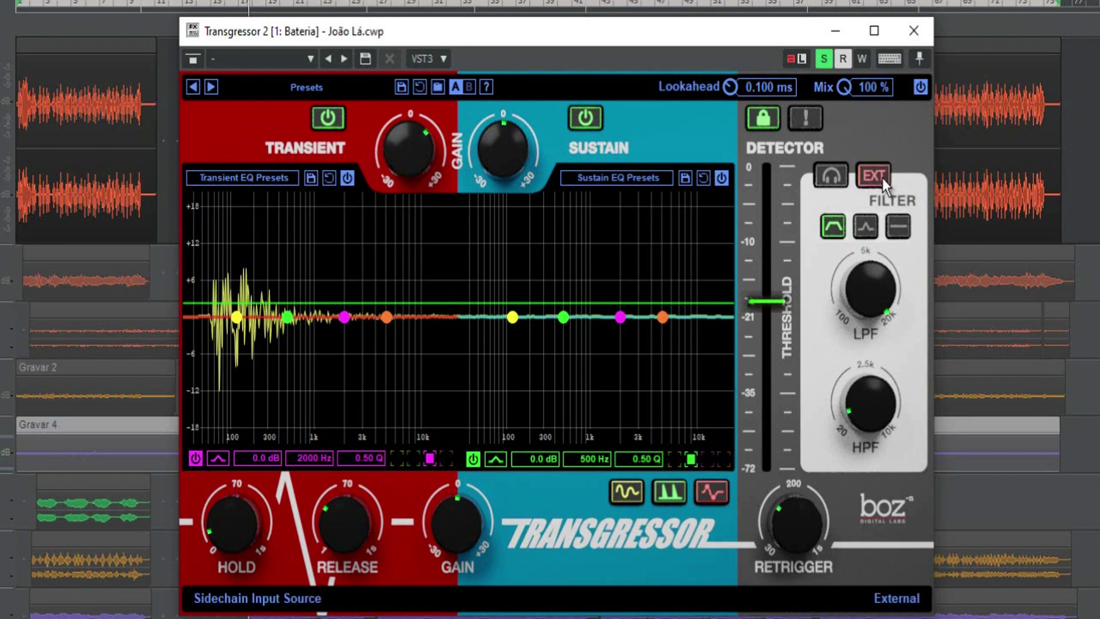
click(883, 176)
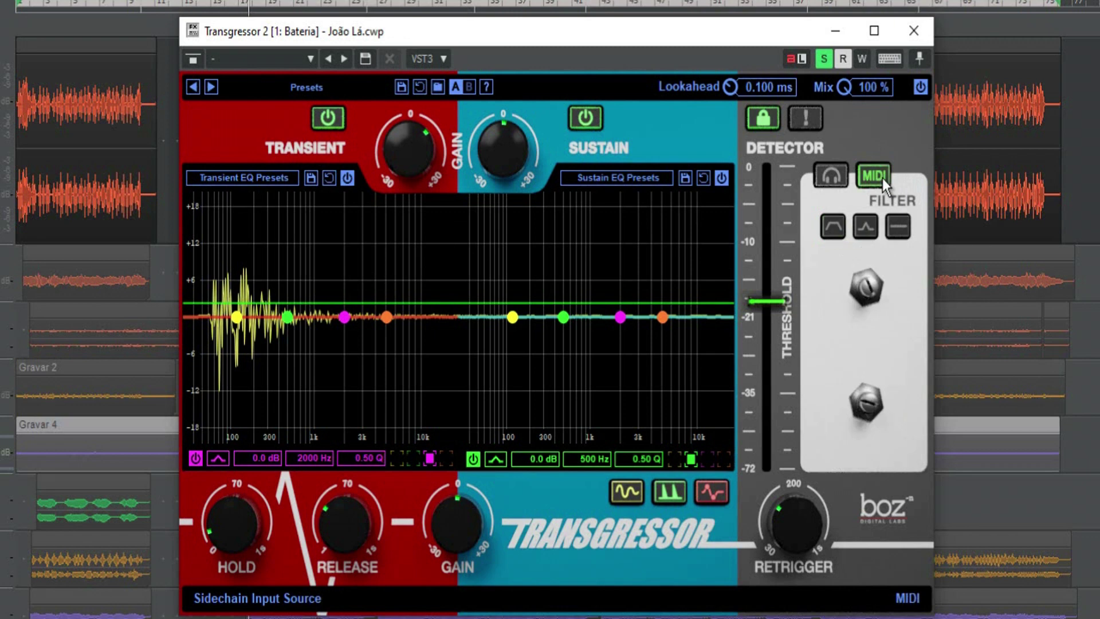
click(883, 176)
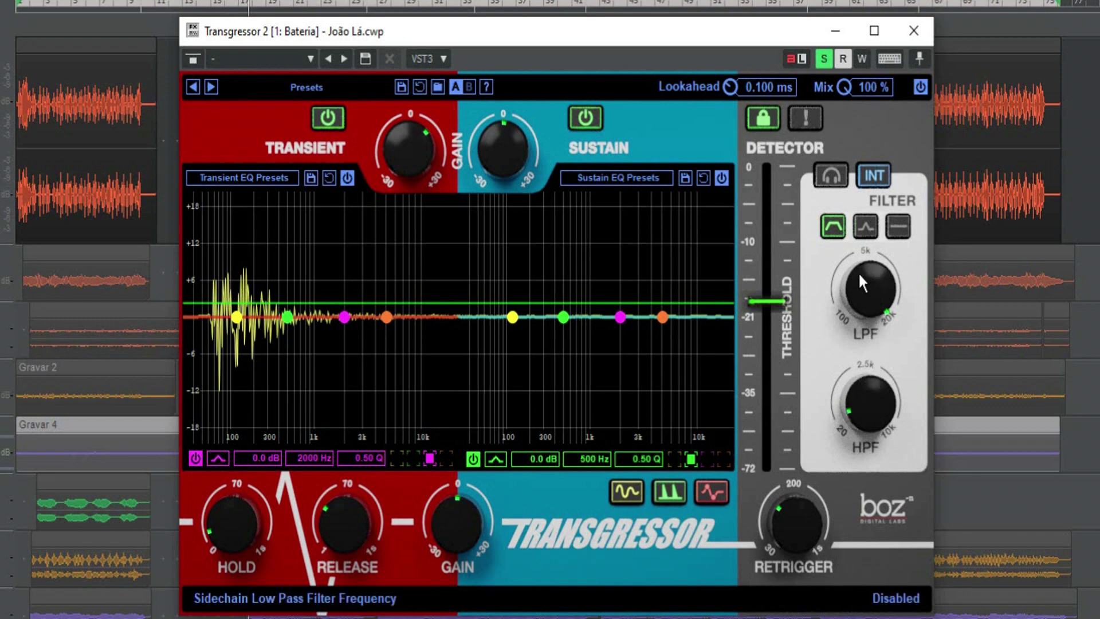
Step: Lower the detector's sidechain low-pass filter through 16700 Hz to near its 100 Hz minimum, and select band 2 of the transient EQ
drag(858, 273, 857, 296)
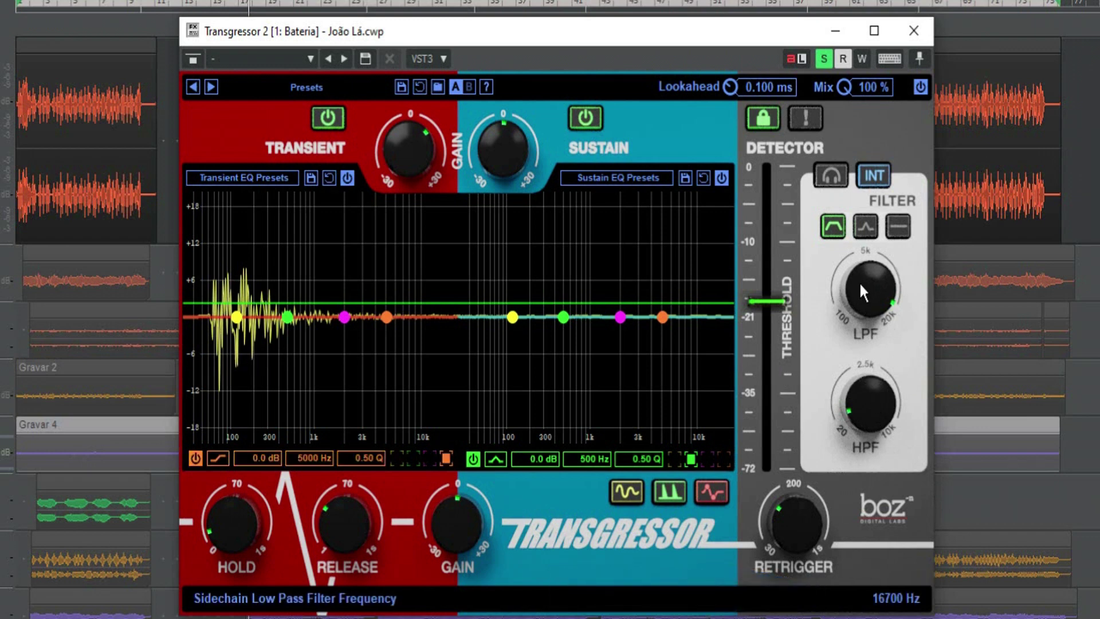
drag(859, 280, 886, 538)
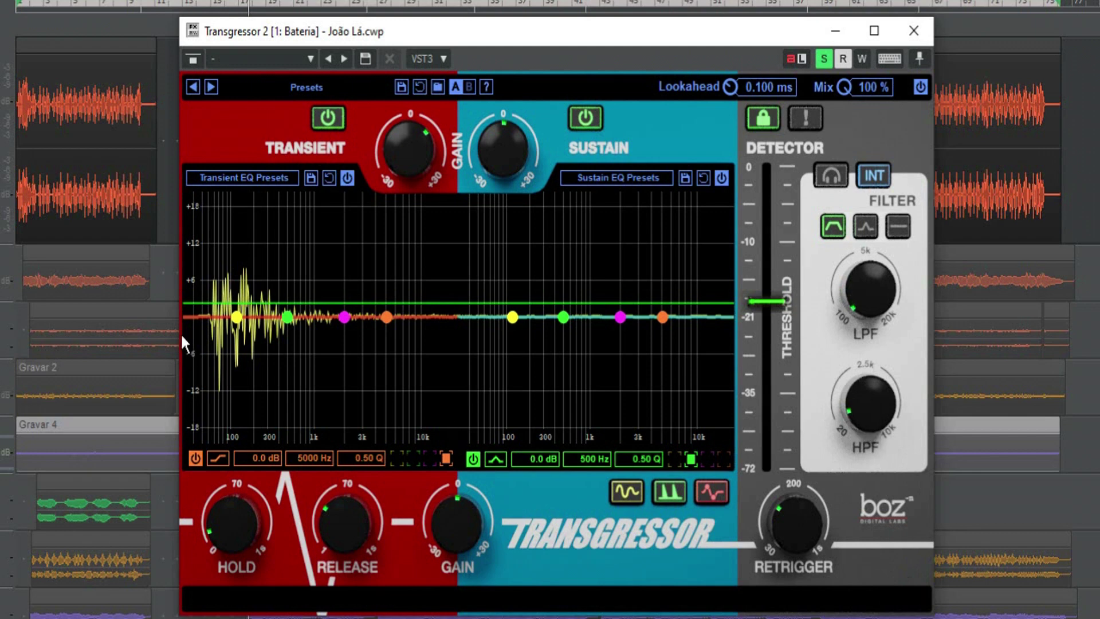
click(287, 317)
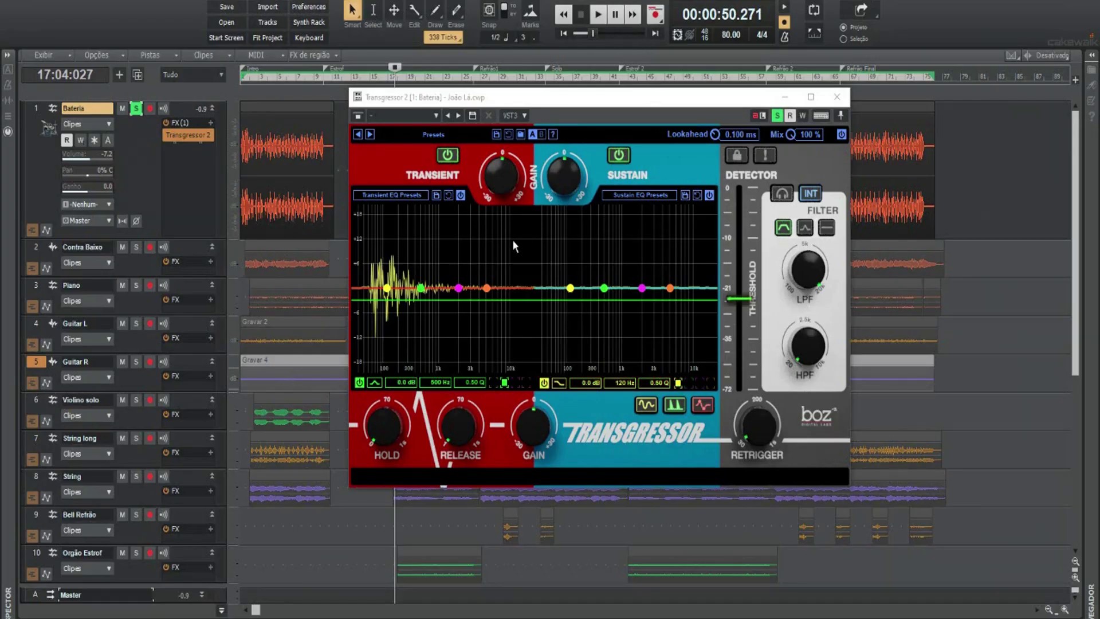
Step: Play the drum track while boosting transient EQ band 1 to about 3.6 dB and sustain EQ band 3 to about 2.4 dB
click(597, 21)
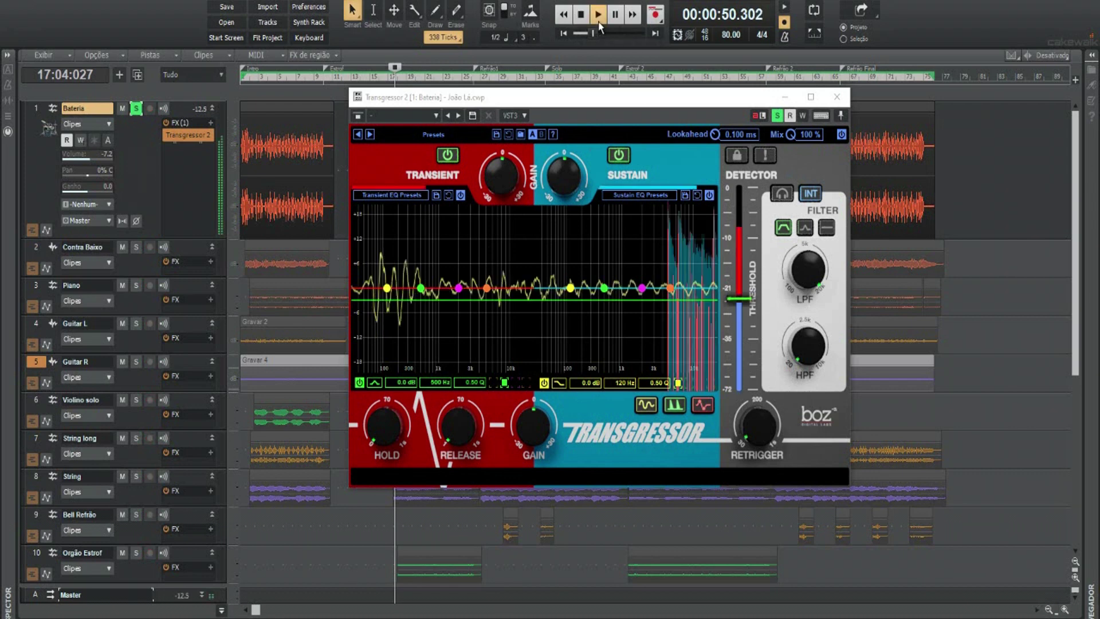
drag(388, 287, 407, 272)
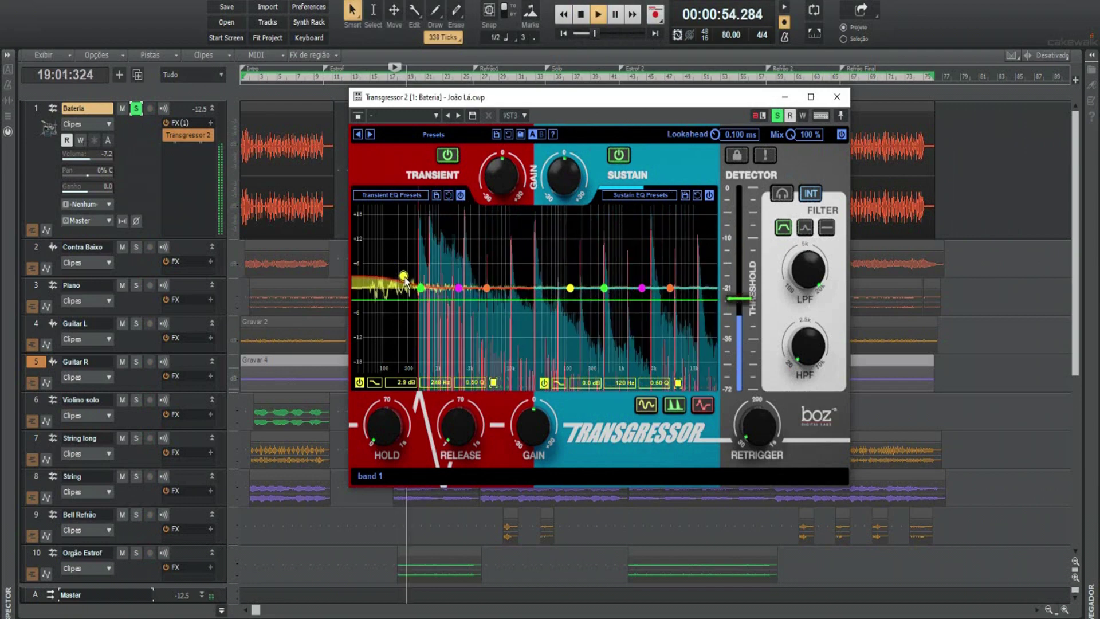
click(642, 288)
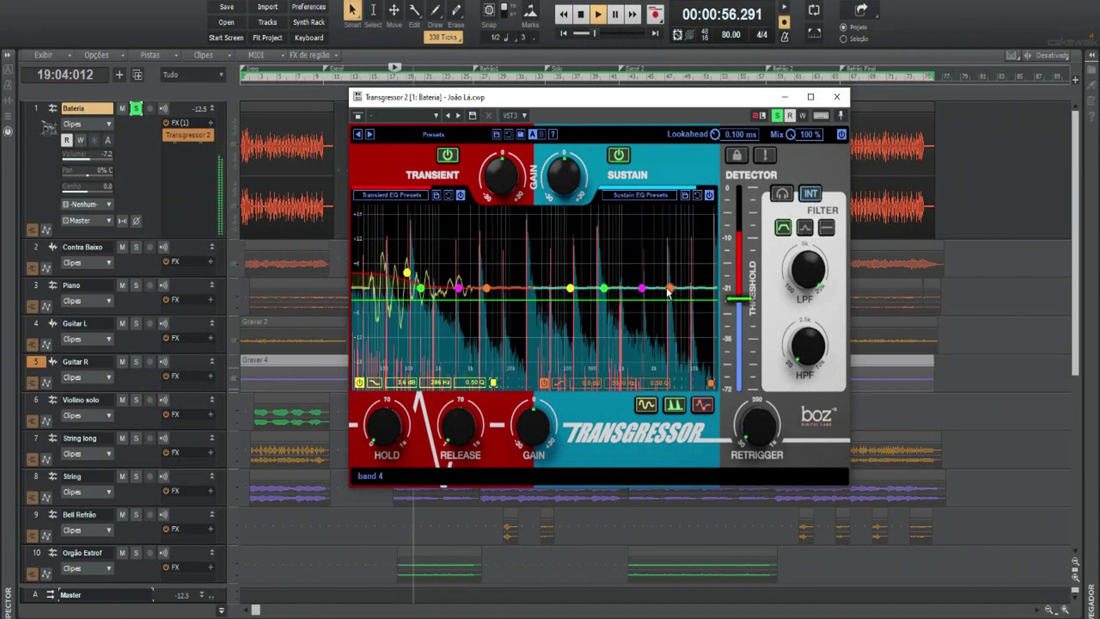
drag(641, 289, 641, 278)
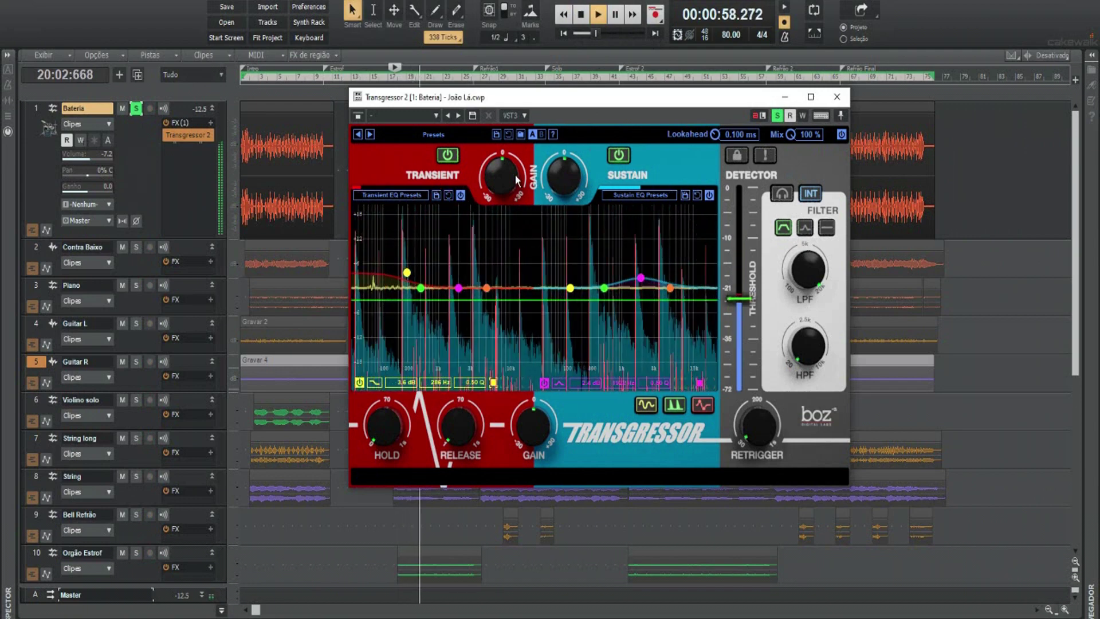
Step: Raise the transient and sustain gains slightly, lengthen the hold a little, set the transient release to about 1.3 ms, and stop playback
drag(508, 176, 560, 167)
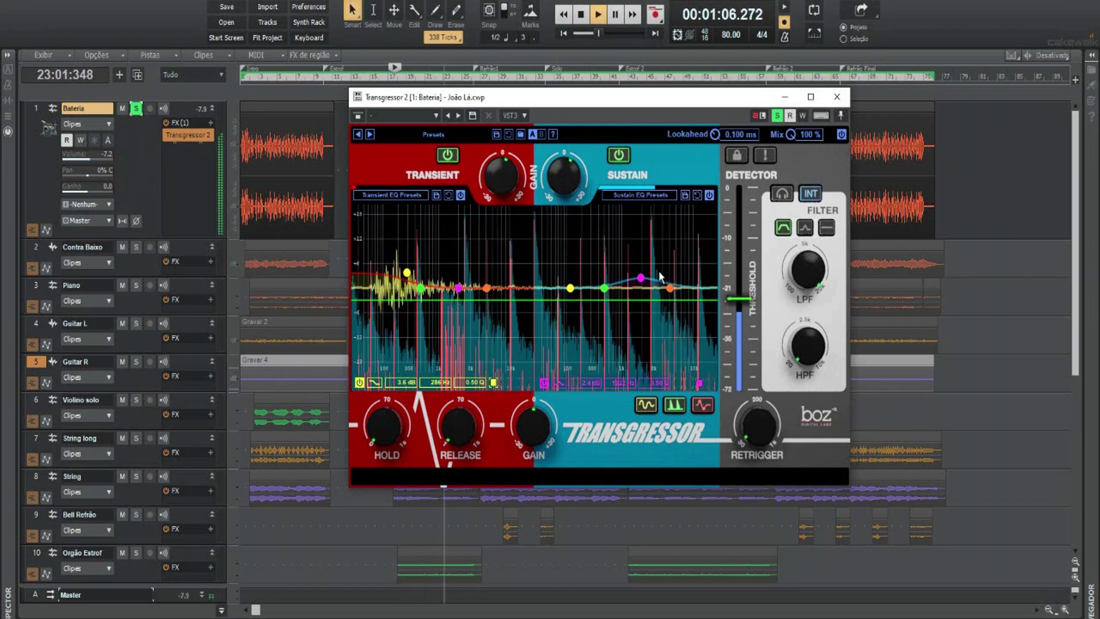
mouse_move(383, 428)
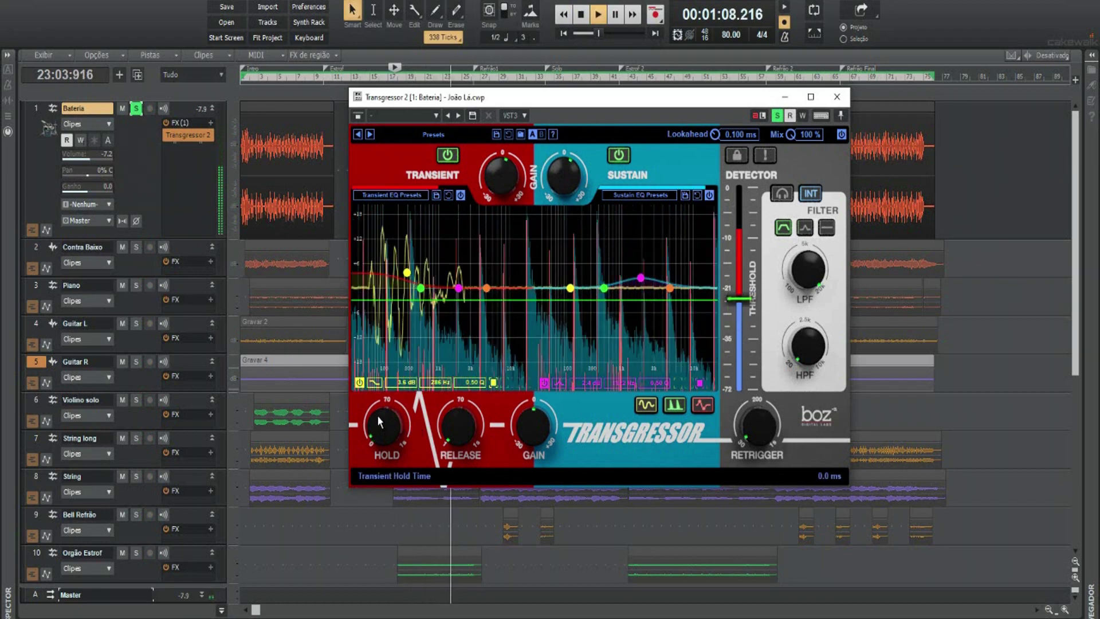
drag(437, 431, 446, 412)
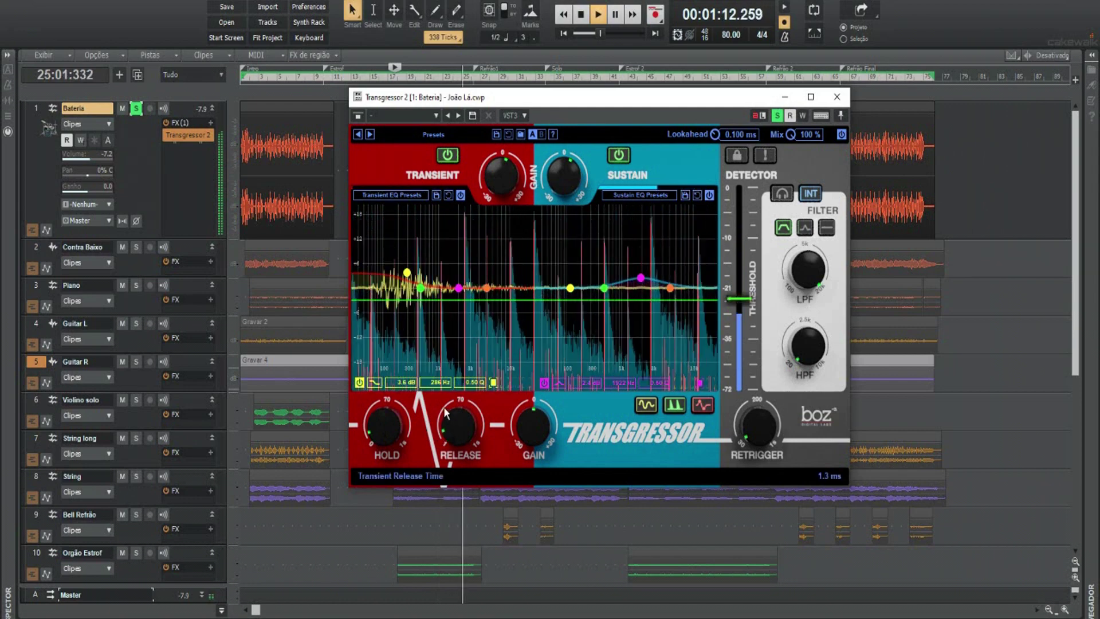
key(space)
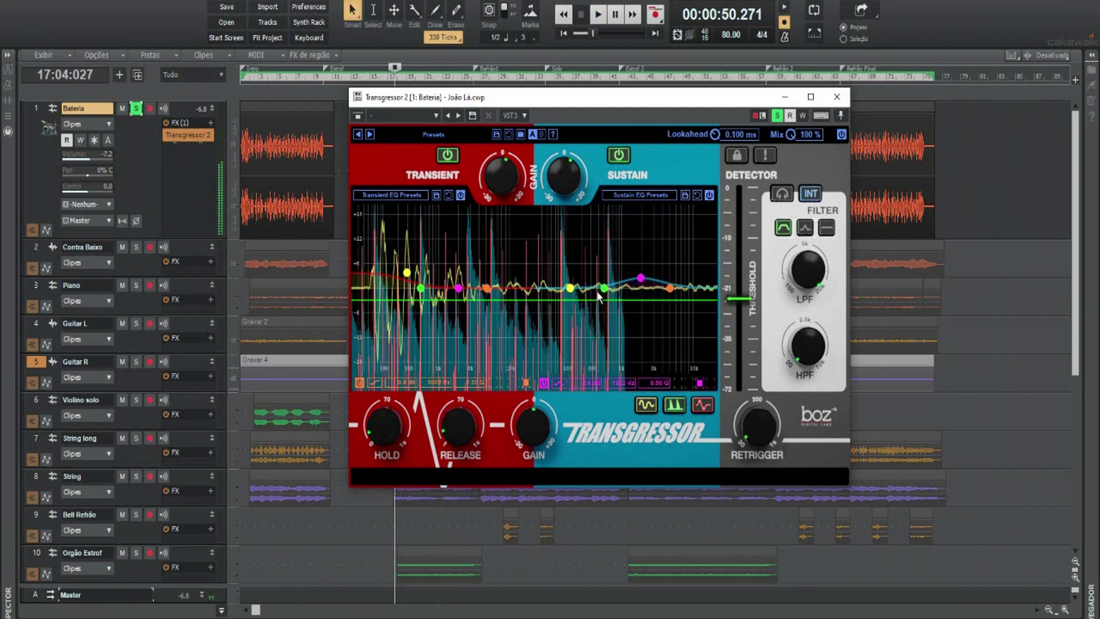
Step: Play the drum track with Transgressor 2 bypassed and re-enabled to compare the sound, and stop playback
click(332, 230)
key(space)
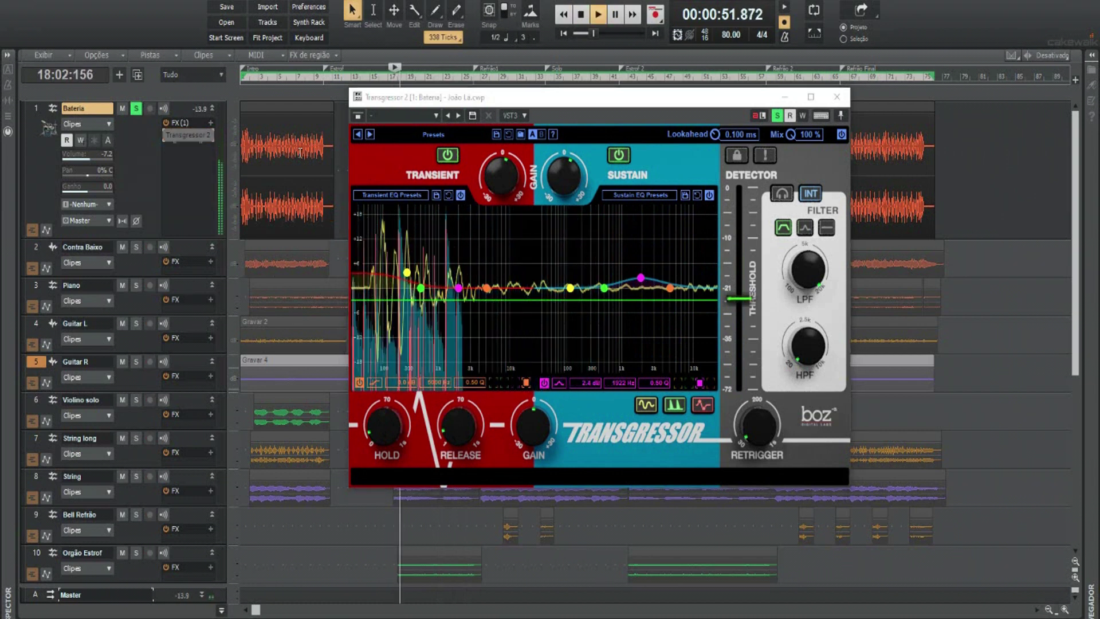
click(165, 137)
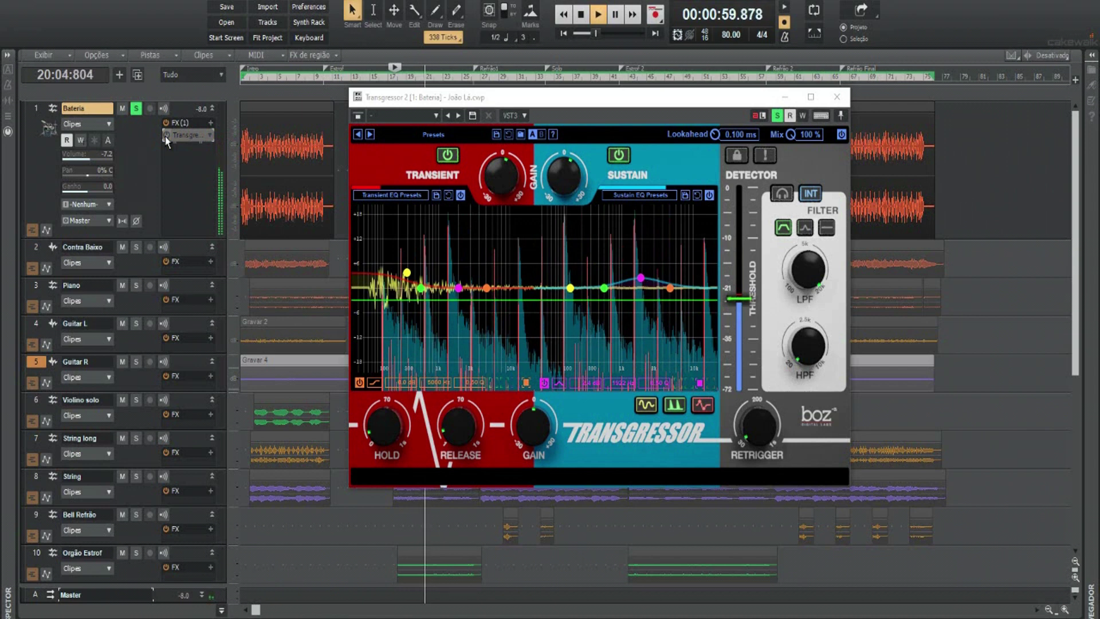
click(166, 136)
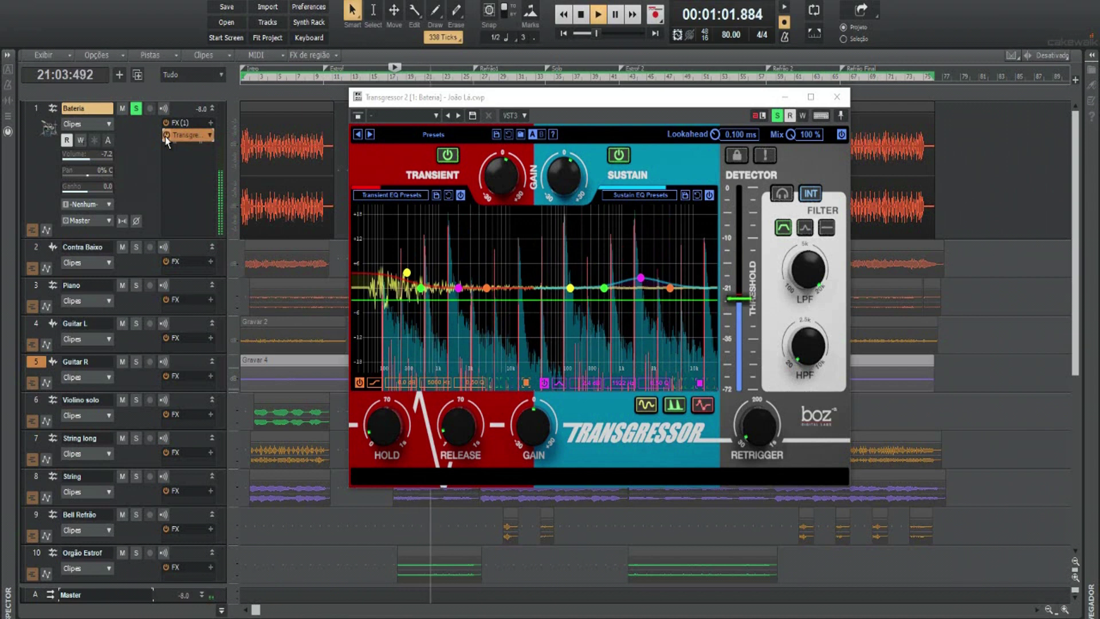
key(space)
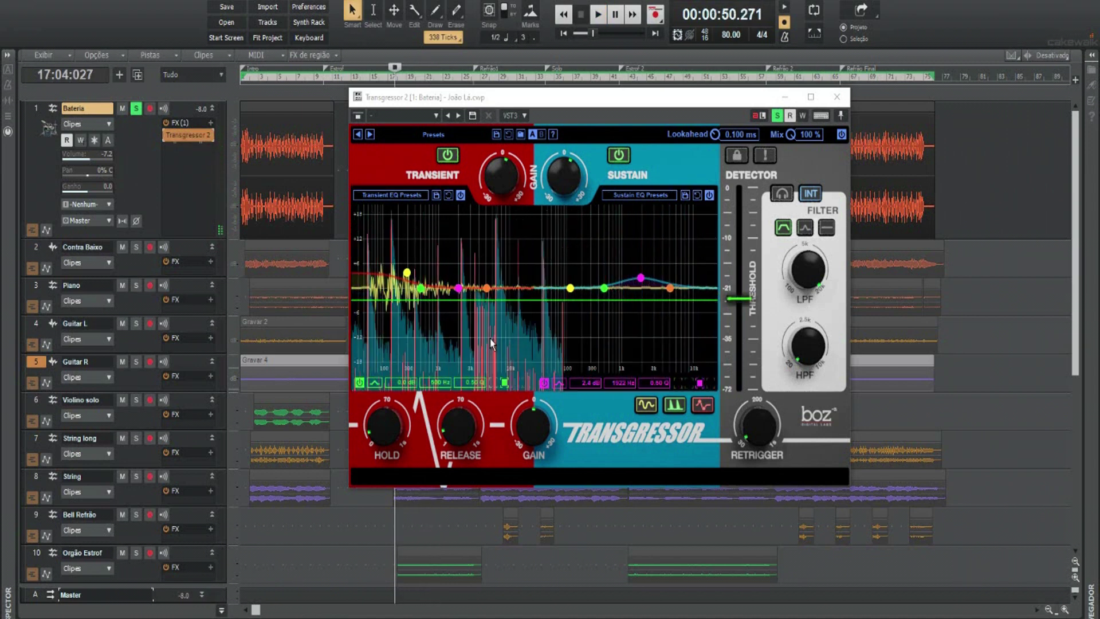